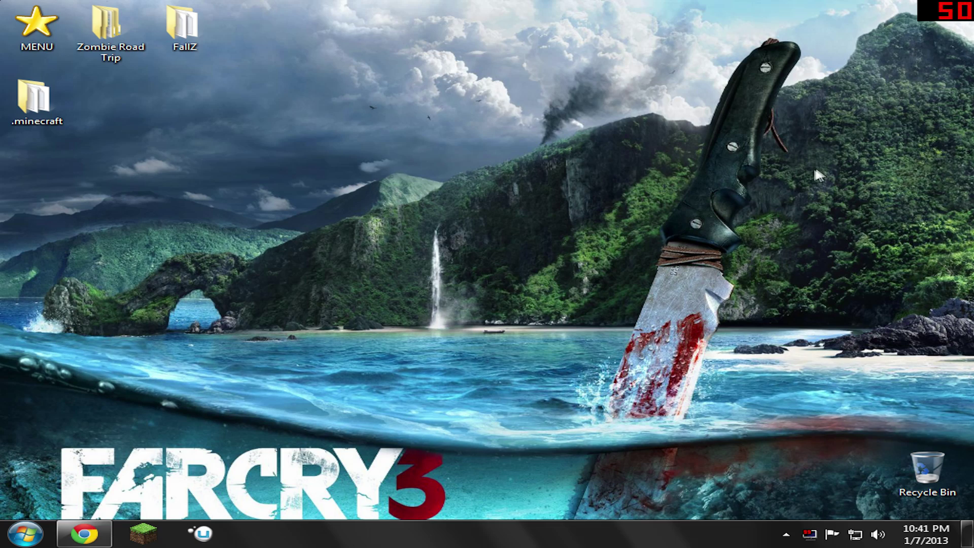
Switch to Chrome and review the Mutant Creatures forum topic from its title through to the Installation and Download sections
click(83, 533)
scroll(175, 435, down, 5)
scroll(198, 418, up, 15)
scroll(213, 246, up, 15)
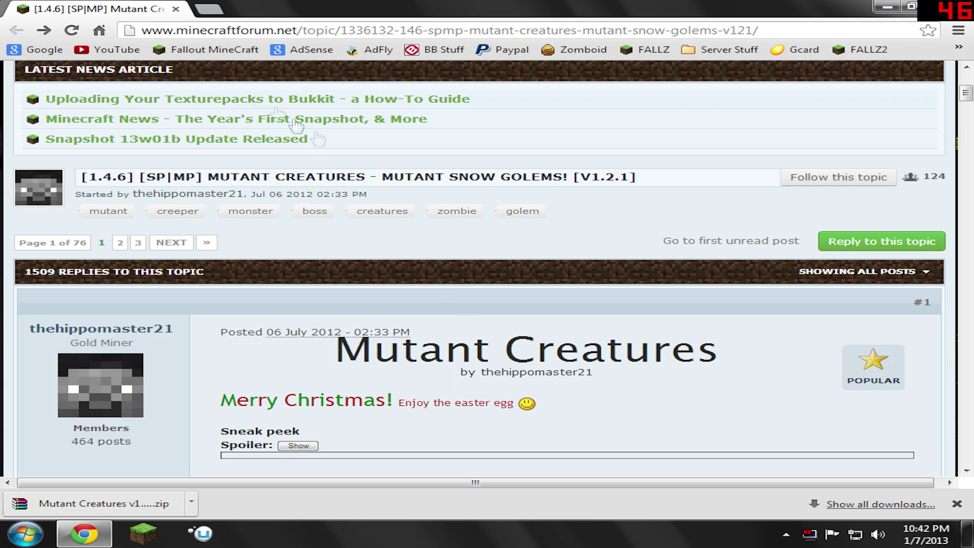
scroll(305, 120, up, 4)
scroll(428, 234, down, 4)
scroll(406, 362, down, 3)
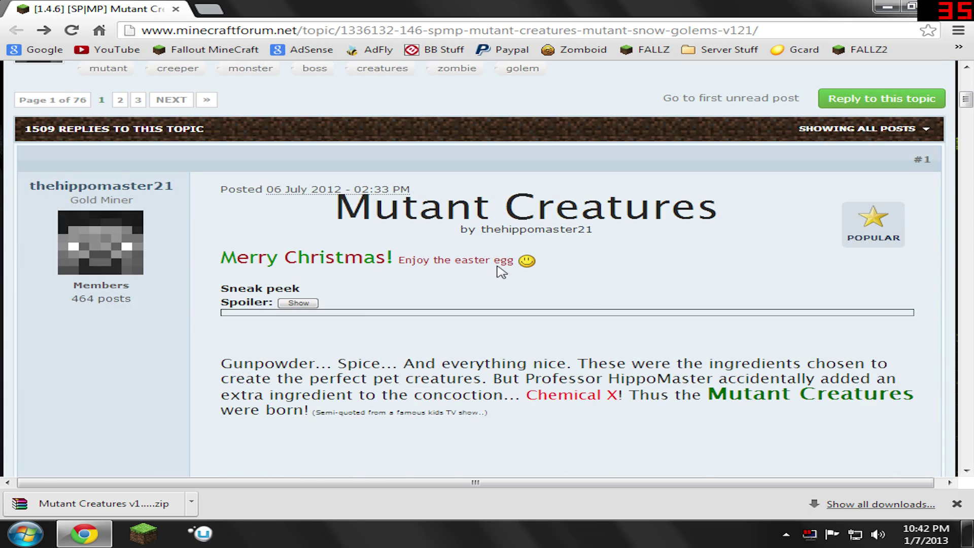
scroll(501, 272, down, 20)
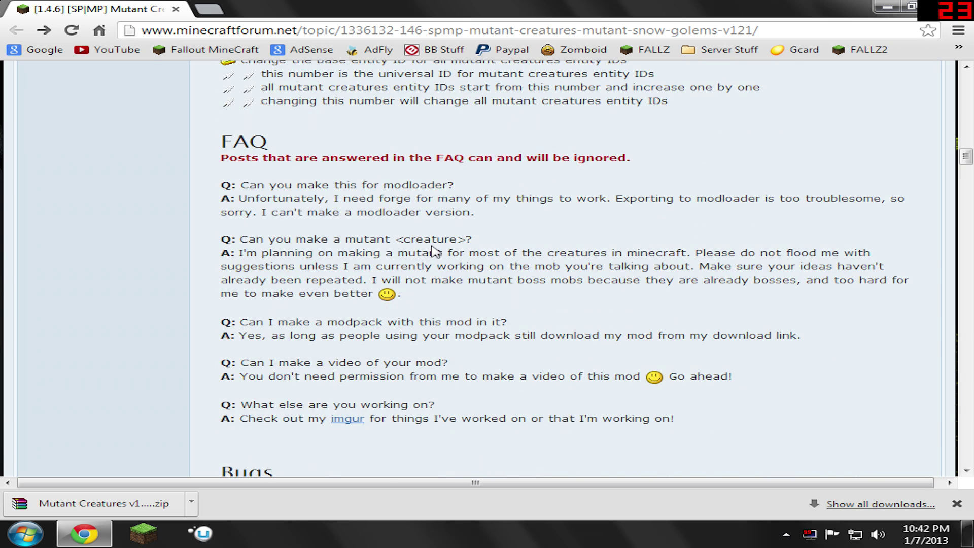
scroll(435, 251, down, 10)
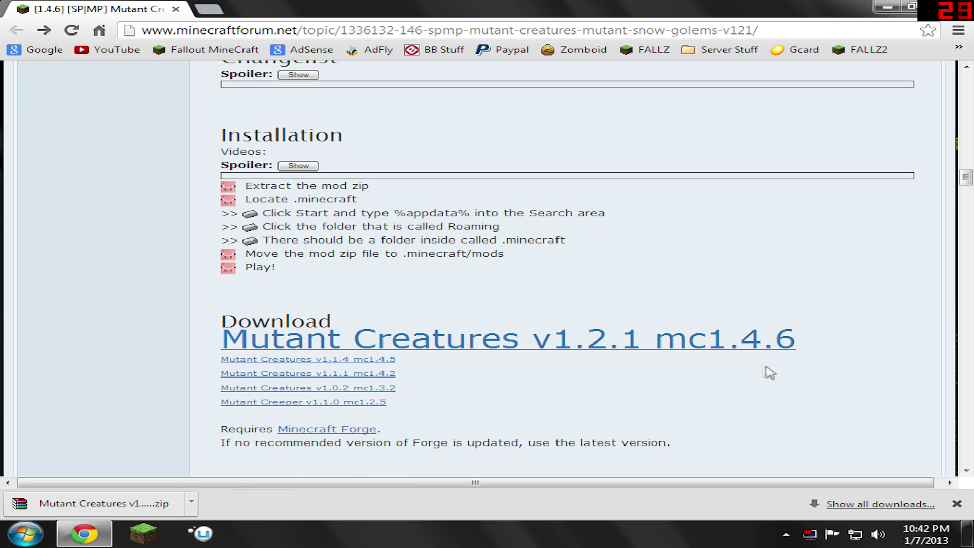
Download Mutant Creatures v1.2.1 mc1.4.6 through its AdF.ly page in a new tab, and close that tab
right_click(559, 345)
click(590, 352)
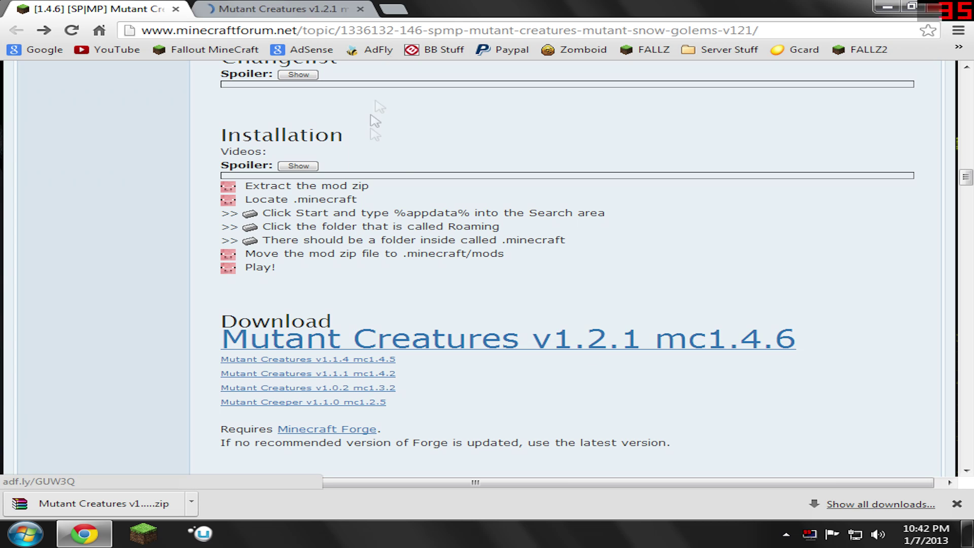
click(348, 8)
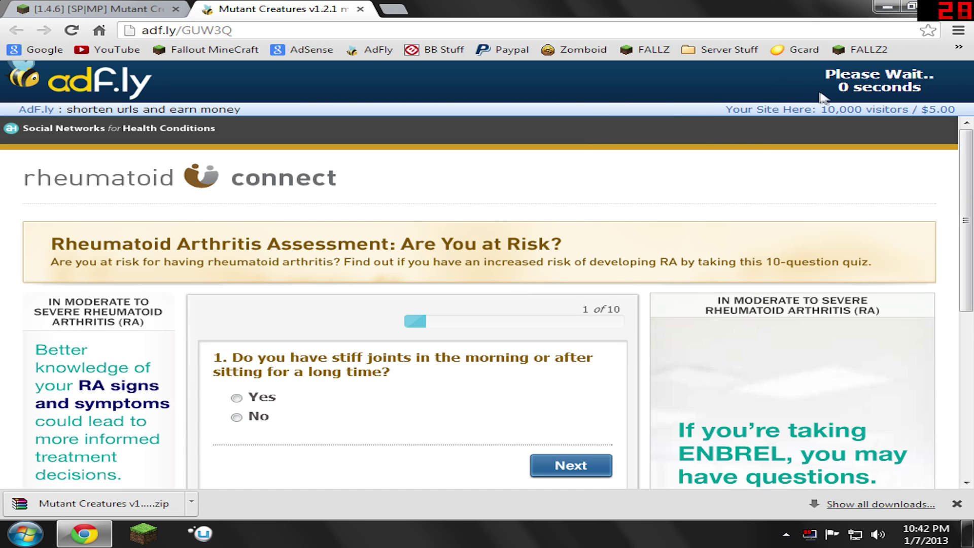
click(858, 85)
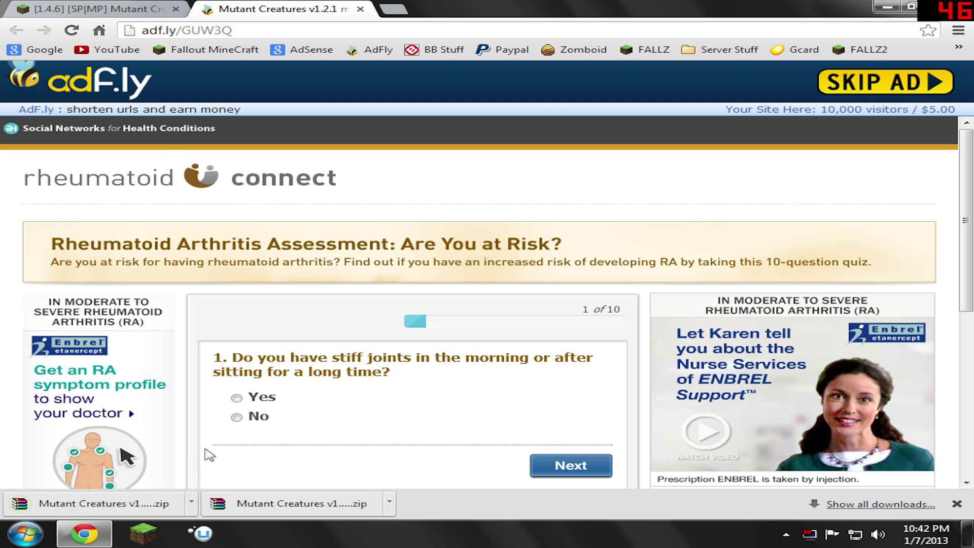
click(120, 7)
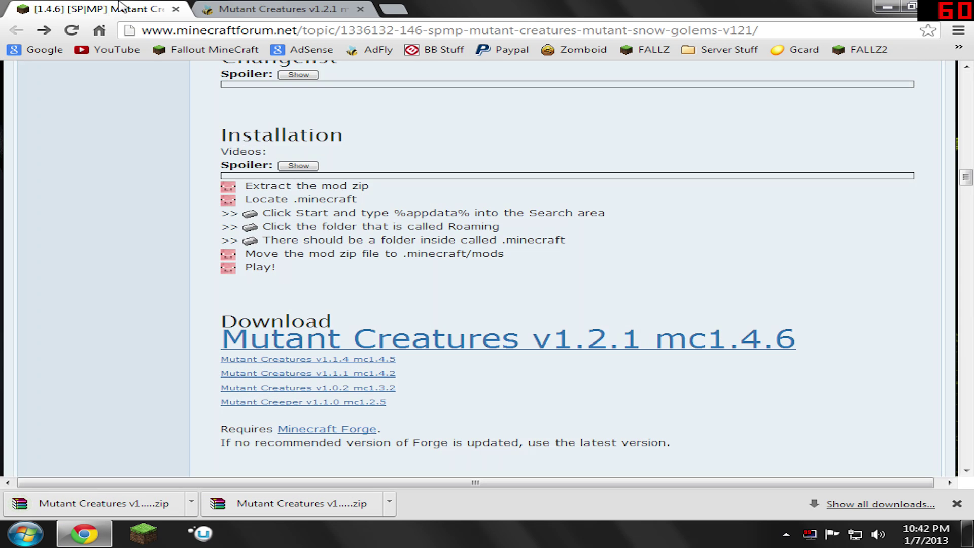
click(333, 10)
click(361, 9)
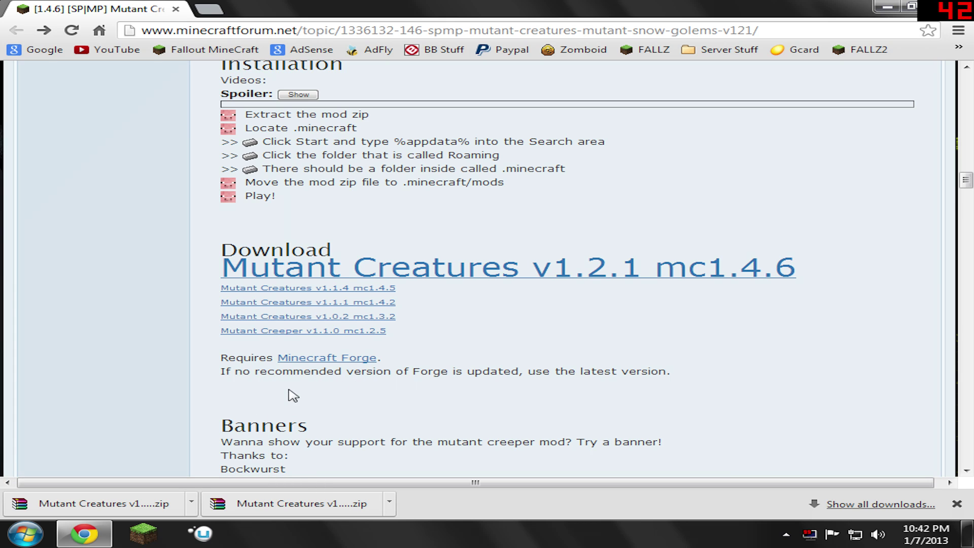
Open the required Minecraft Forge link in a new tab and go to the forum's Releases board
right_click(333, 363)
click(361, 370)
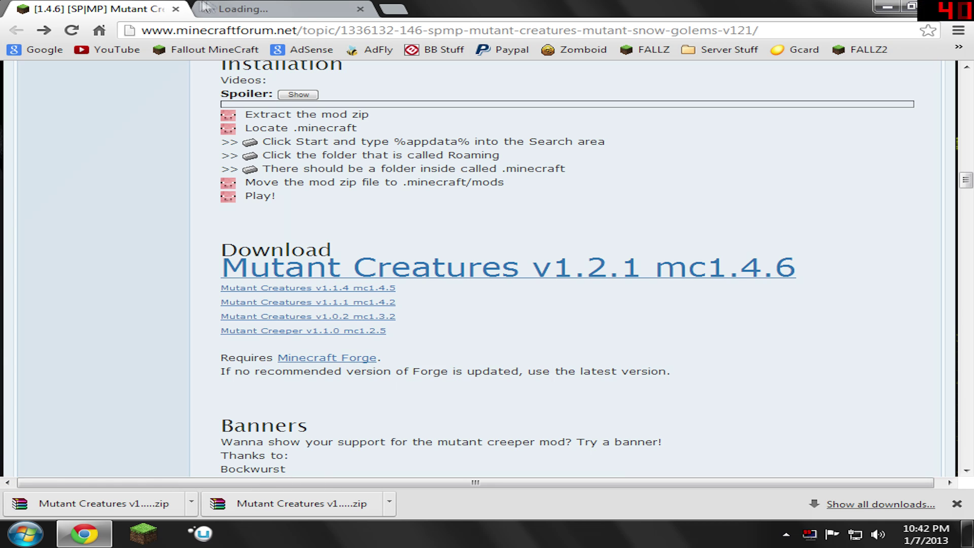
click(266, 7)
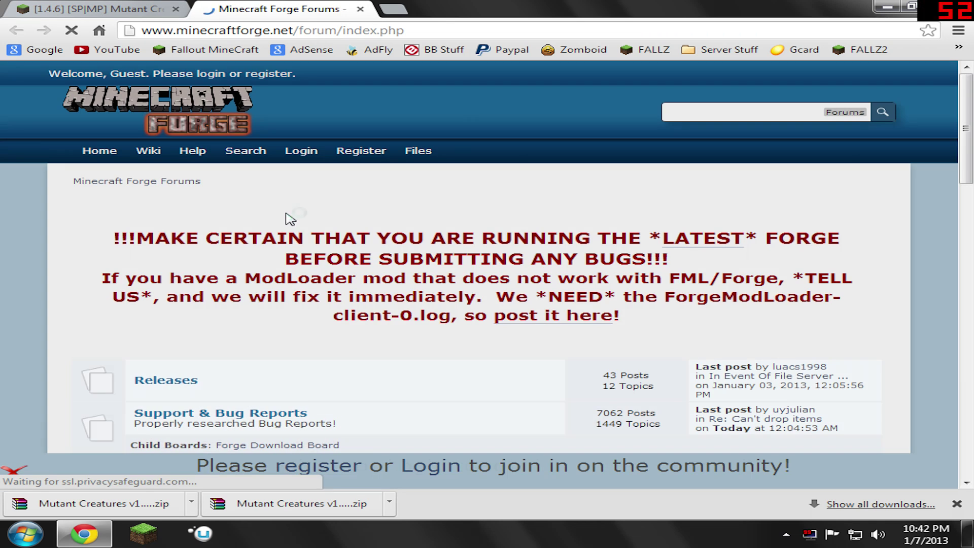
scroll(277, 317, down, 3)
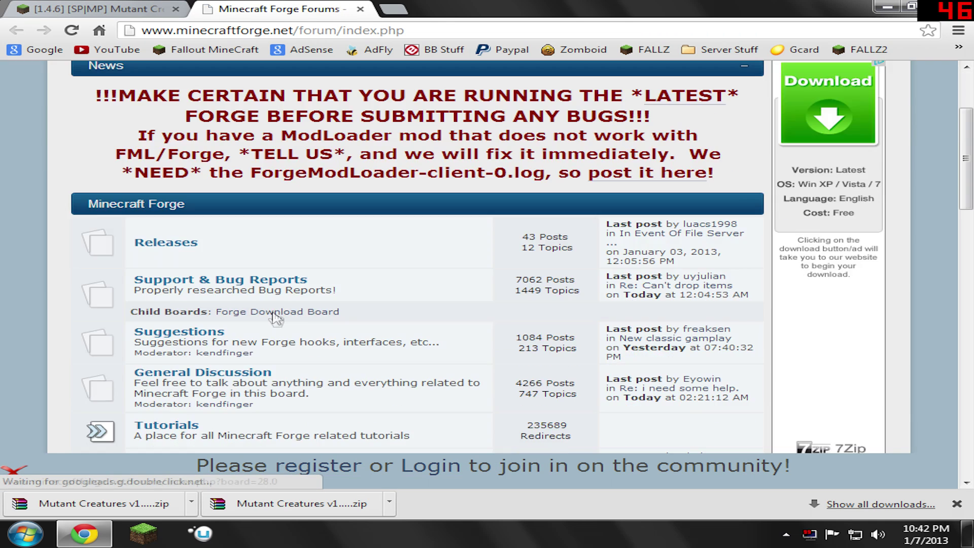
click(172, 247)
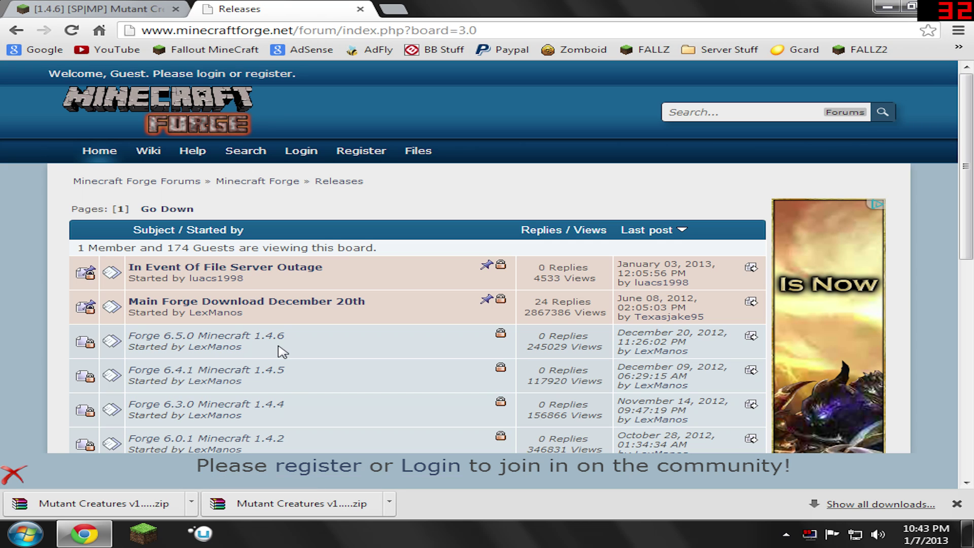
Open the Forge 6.5.0 Minecraft 1.4.6 topic and download the Universal build through its Adfly link
drag(288, 340, 252, 339)
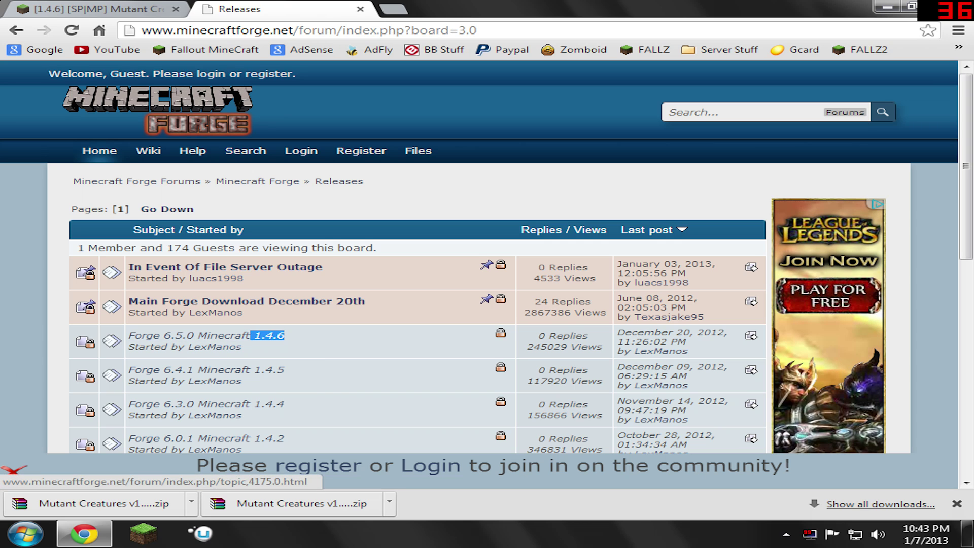
click(253, 339)
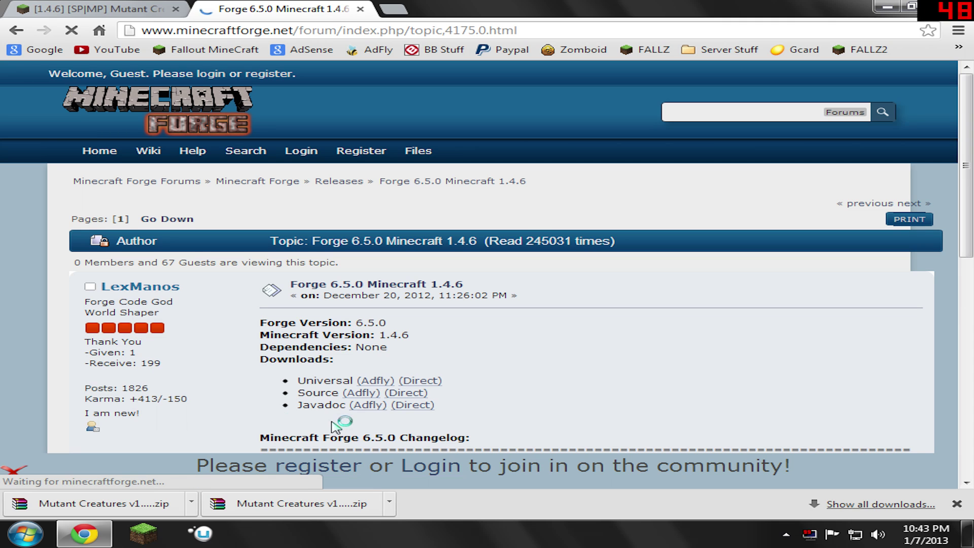
scroll(487, 253, down, 3)
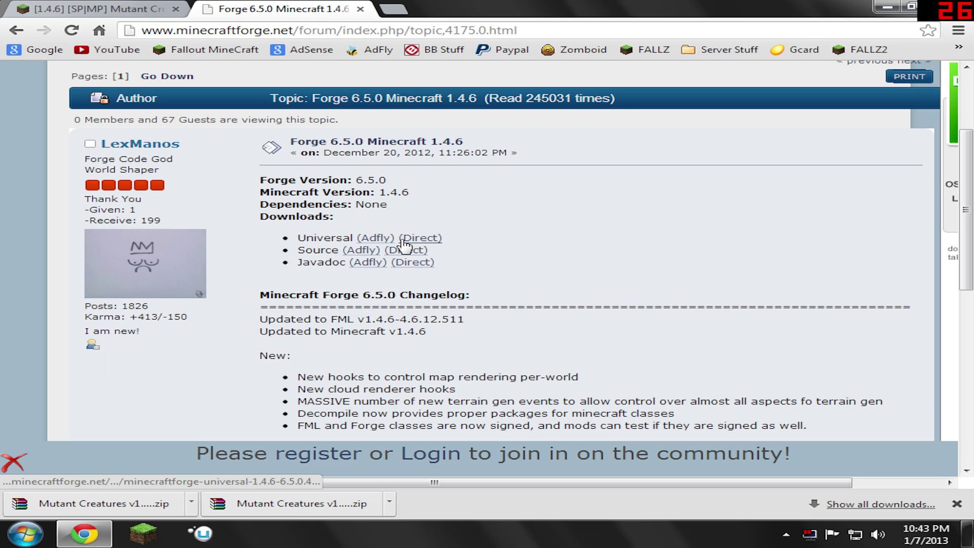
click(378, 238)
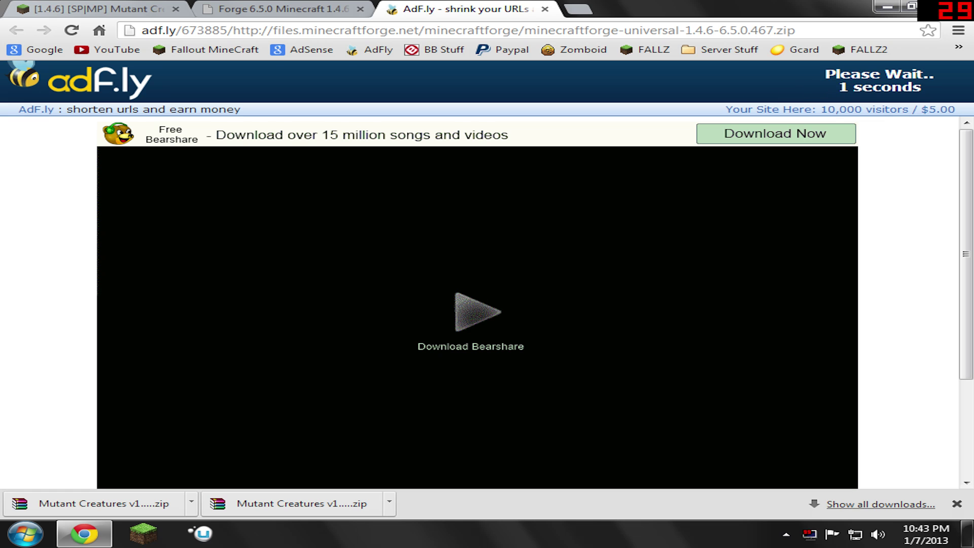
click(842, 82)
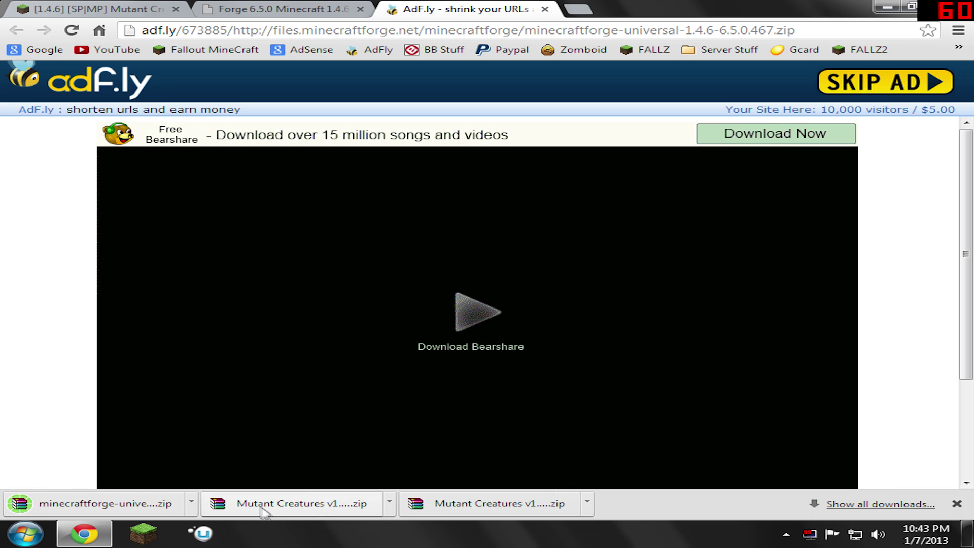
Show the Forge download in its folder, move both the Forge and Mutant Creatures archives to the desktop, and close the folder
click(191, 503)
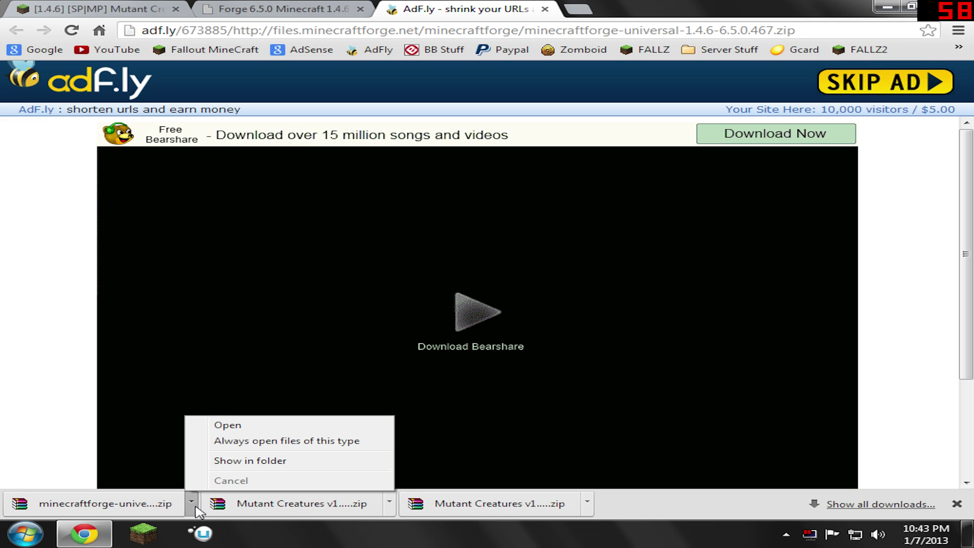
click(227, 461)
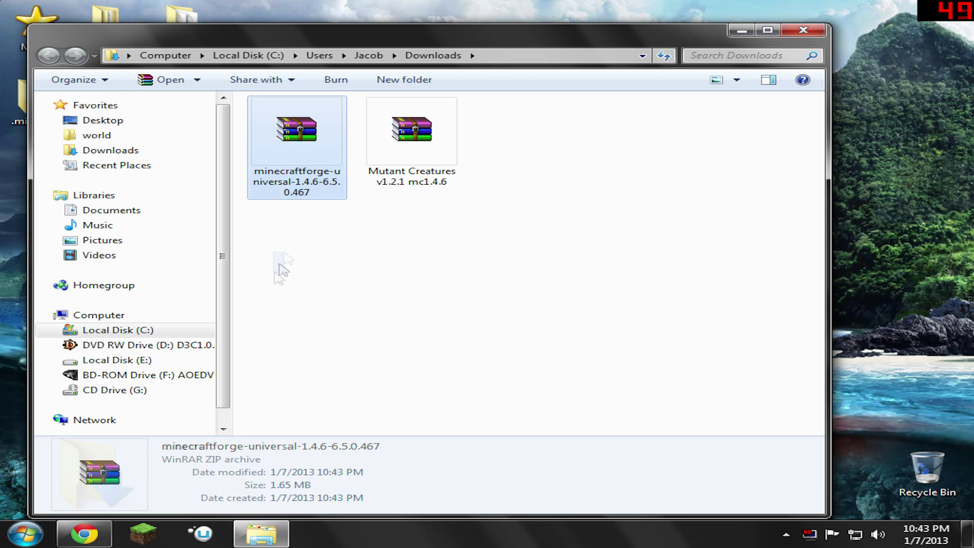
drag(282, 269, 427, 96)
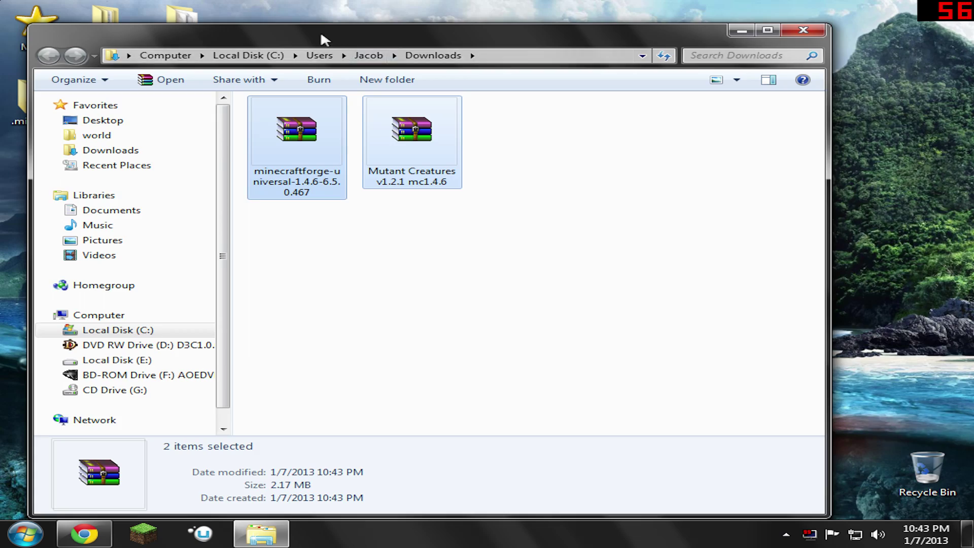
drag(326, 39, 547, 41)
drag(520, 169, 44, 206)
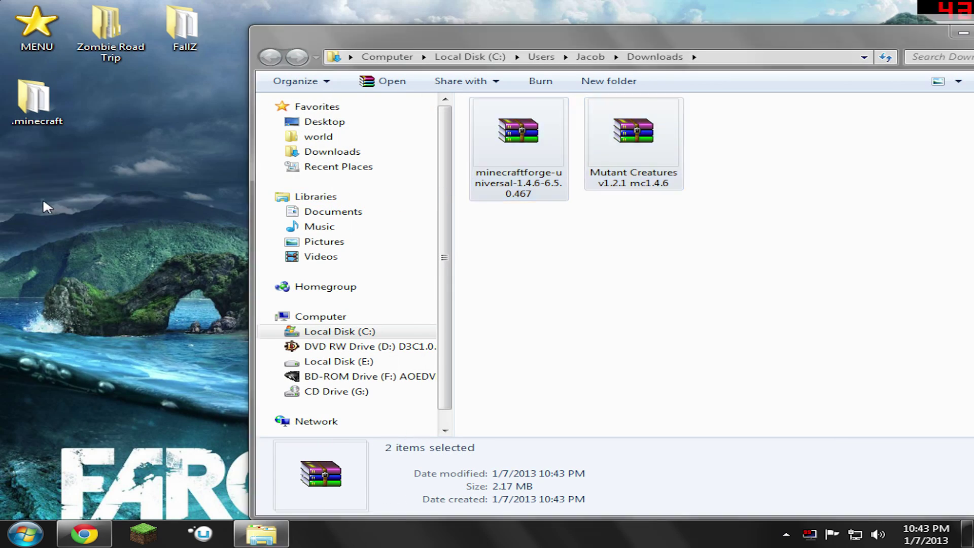
drag(674, 37, 457, 55)
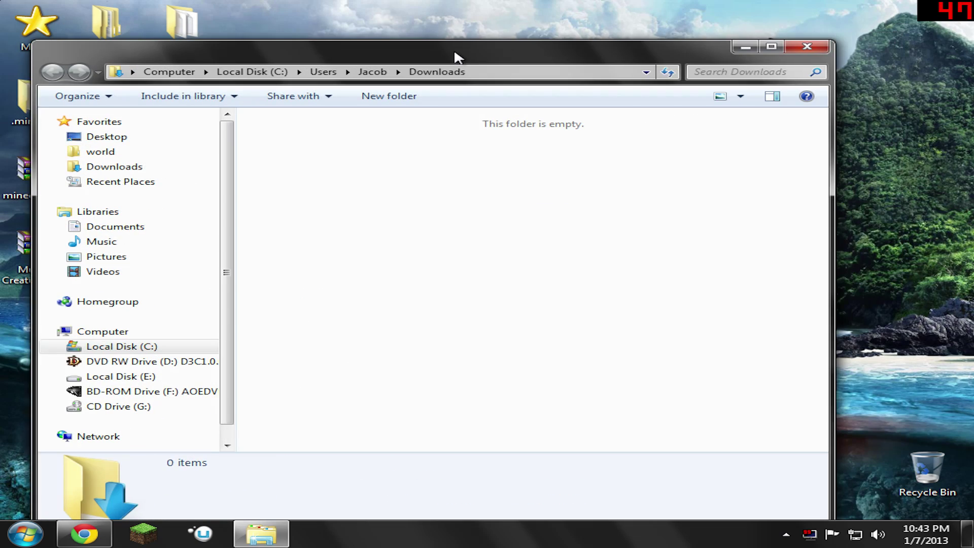
click(806, 51)
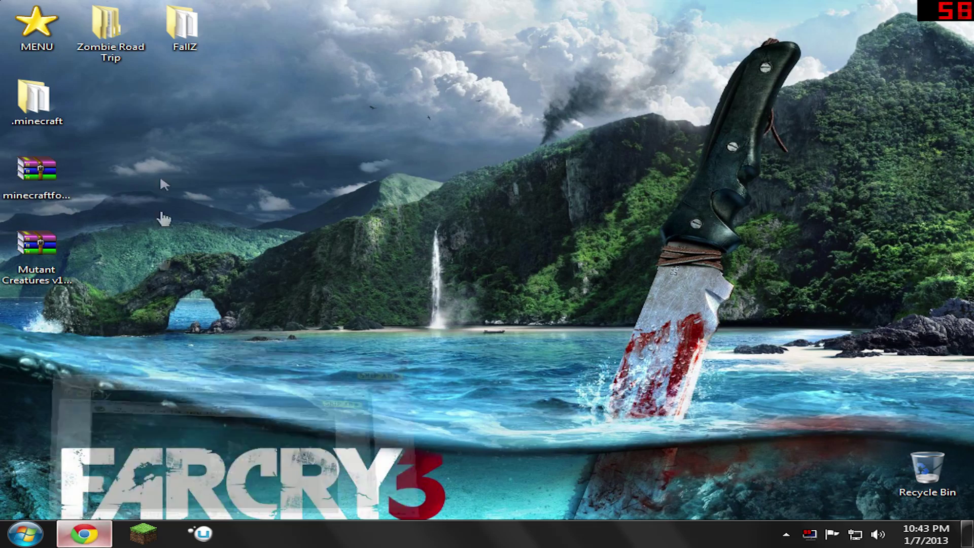
Return to Chrome, close the Forge topic and AdF.ly tabs, and minimize the browser
click(83, 532)
click(360, 9)
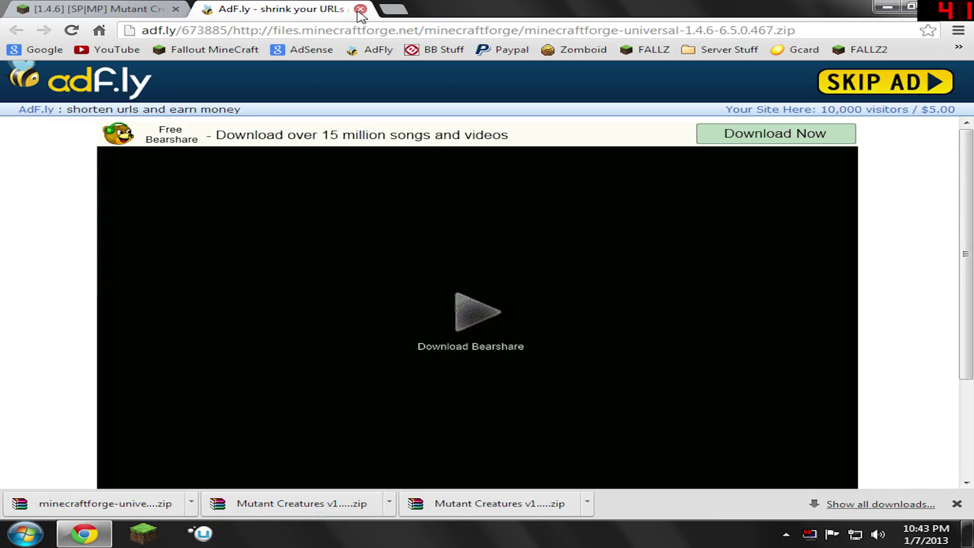
click(361, 9)
click(892, 8)
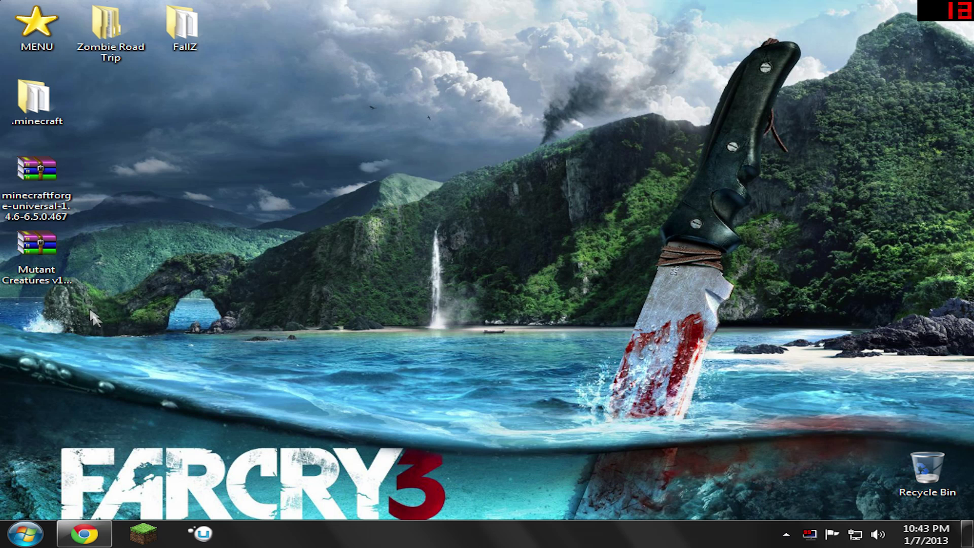
View the contents of the Minecraft Forge archive, close it, and reposition its icon below the Mutant Creatures archive on the desktop
double_click(21, 175)
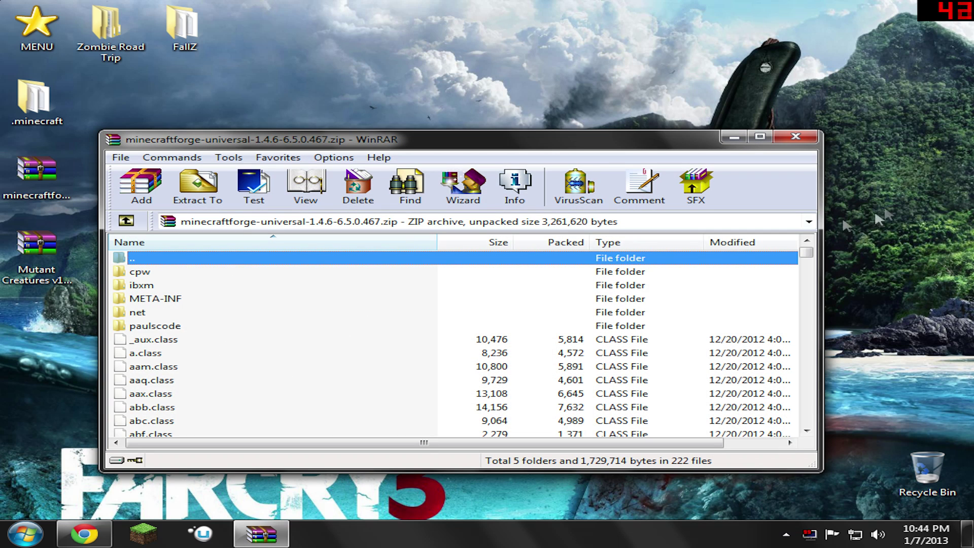
click(795, 137)
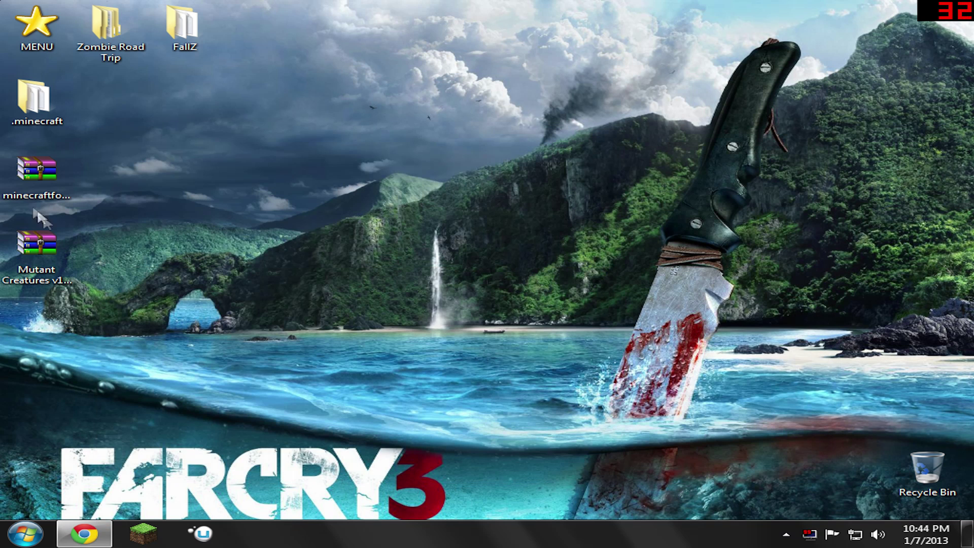
click(37, 175)
drag(37, 175, 38, 401)
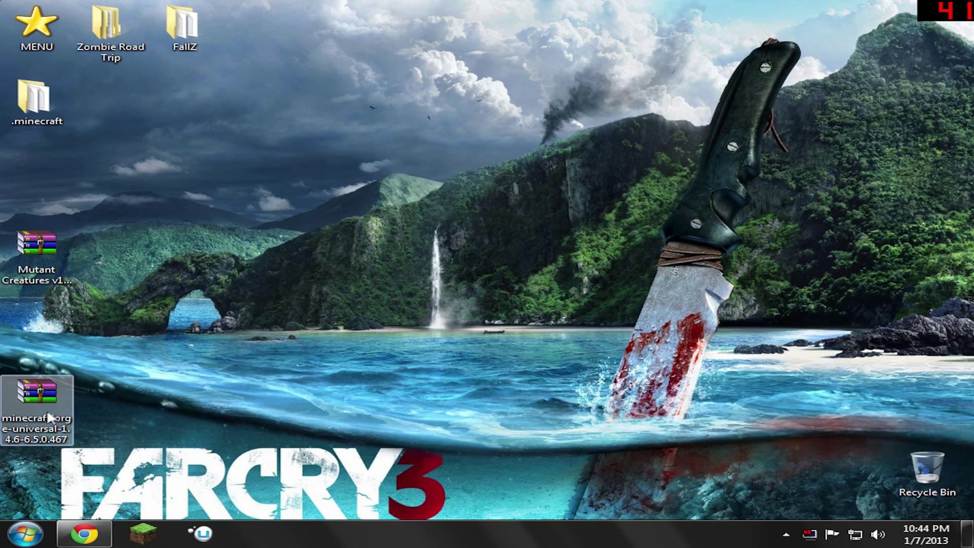
click(425, 345)
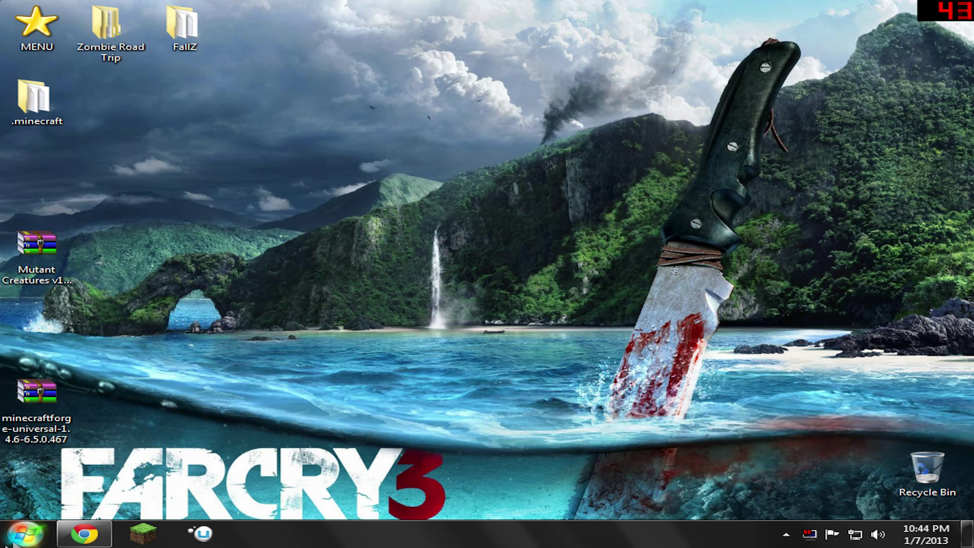
Find the Roaming folder by searching Windows for %appdata%, and open the .minecraft folder inside it
click(33, 538)
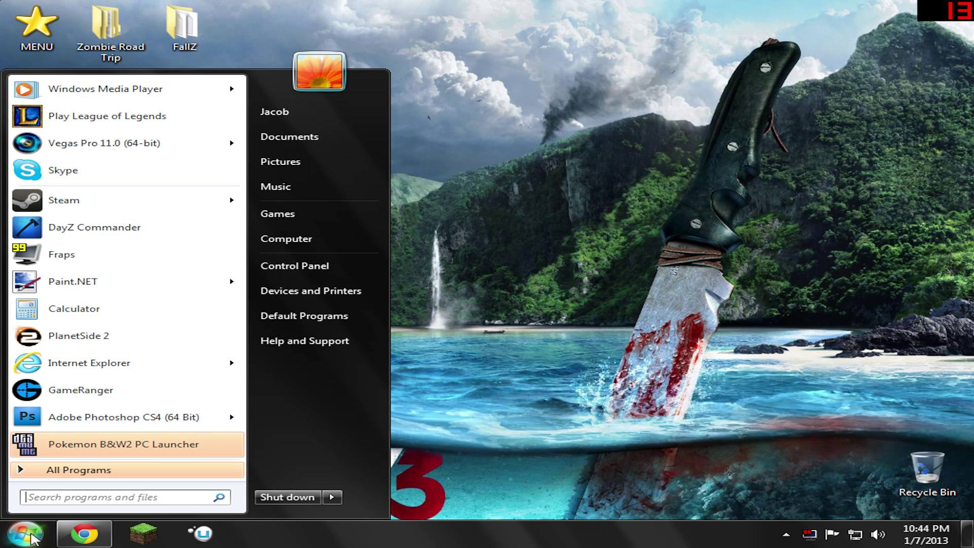
text(%appdata%)
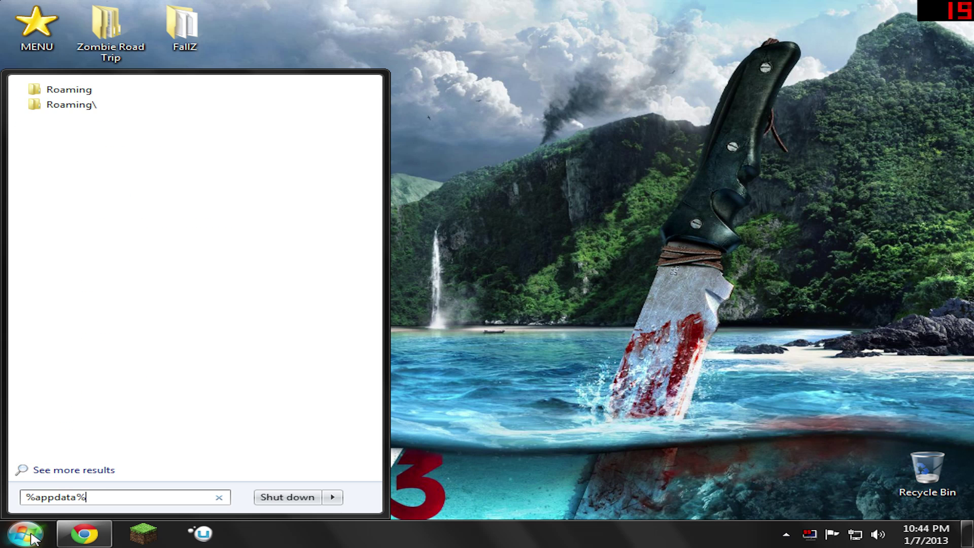
key(Return)
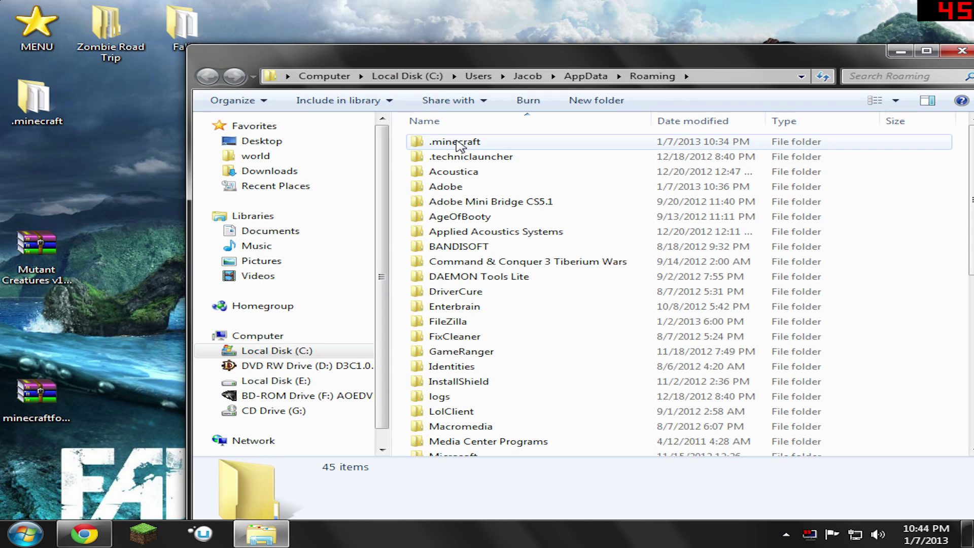
double_click(459, 142)
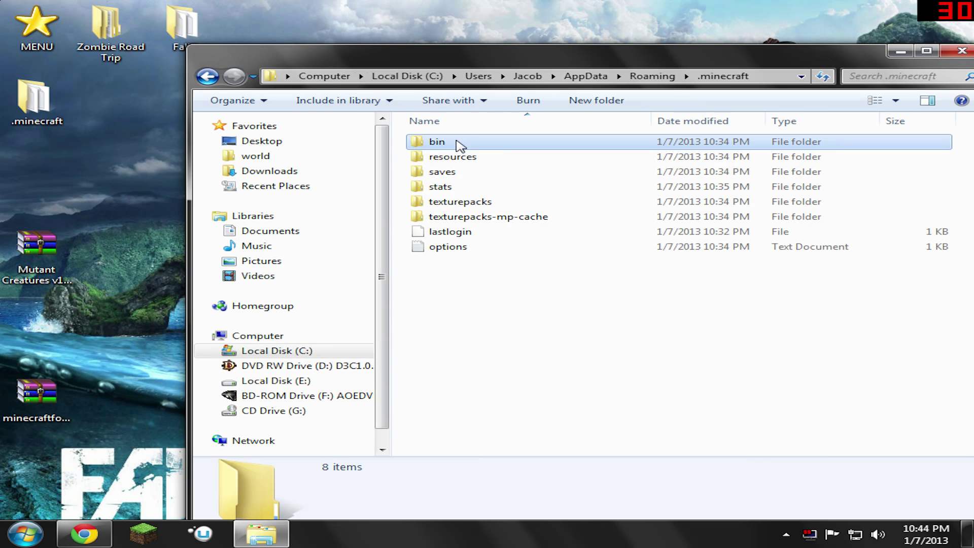
click(459, 143)
click(456, 301)
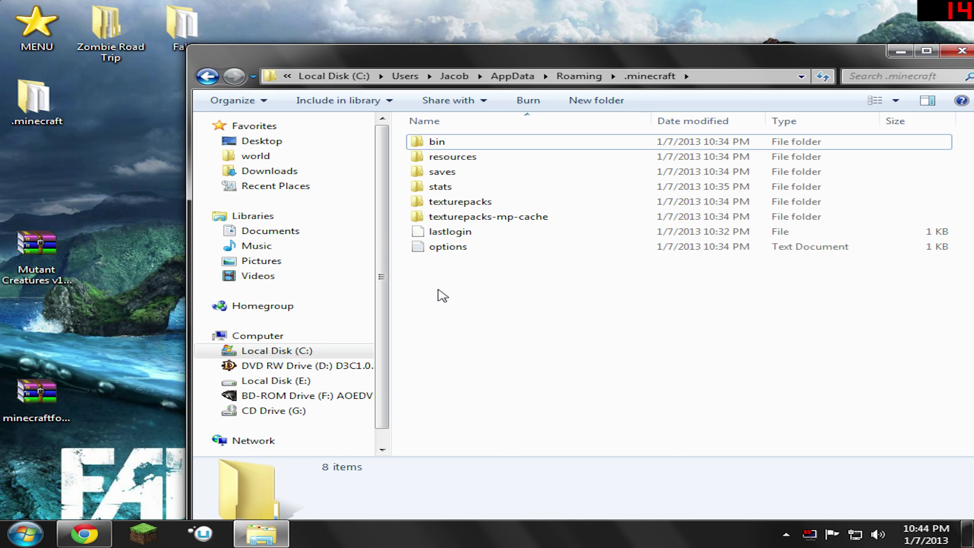
Create a new folder named mods inside the .minecraft folder
right_click(442, 297)
mouse_move(504, 484)
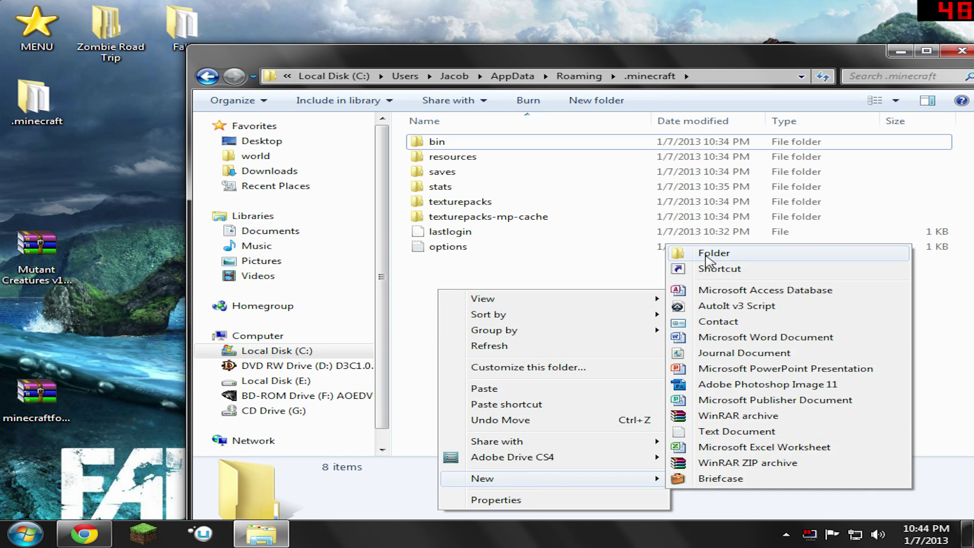
click(707, 258)
text(mods)
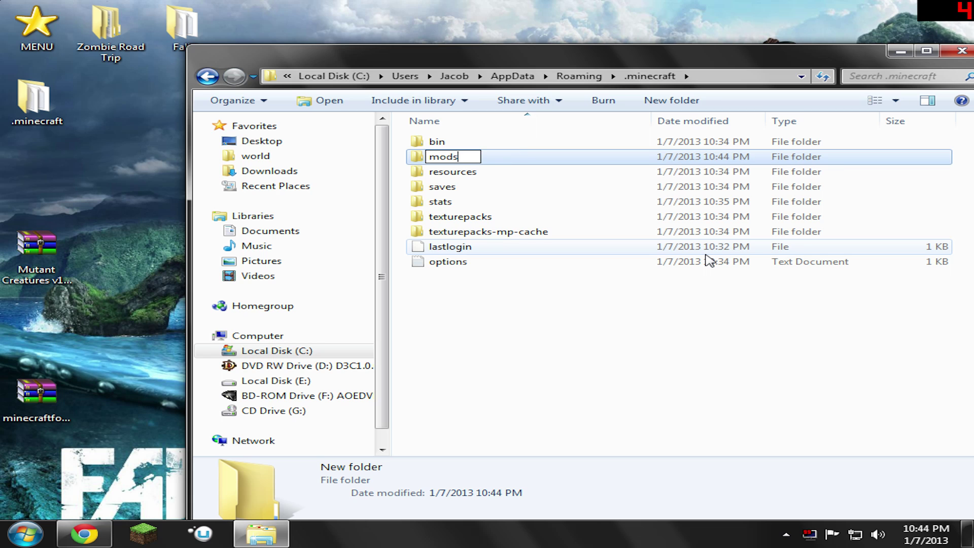
key(Return)
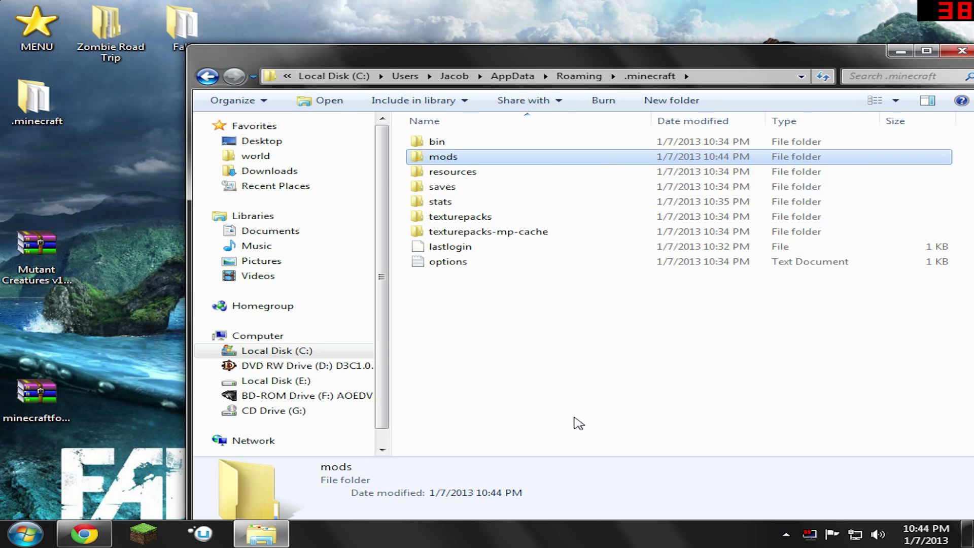
Move the Mutant Creatures v1.2.1 archive from the desktop into the mods folder
click(576, 424)
click(38, 251)
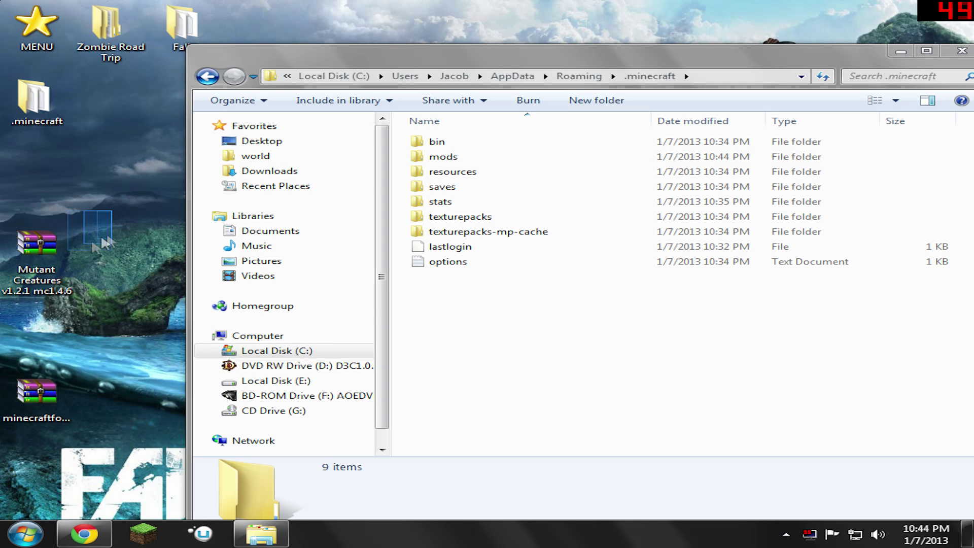
drag(51, 254, 472, 159)
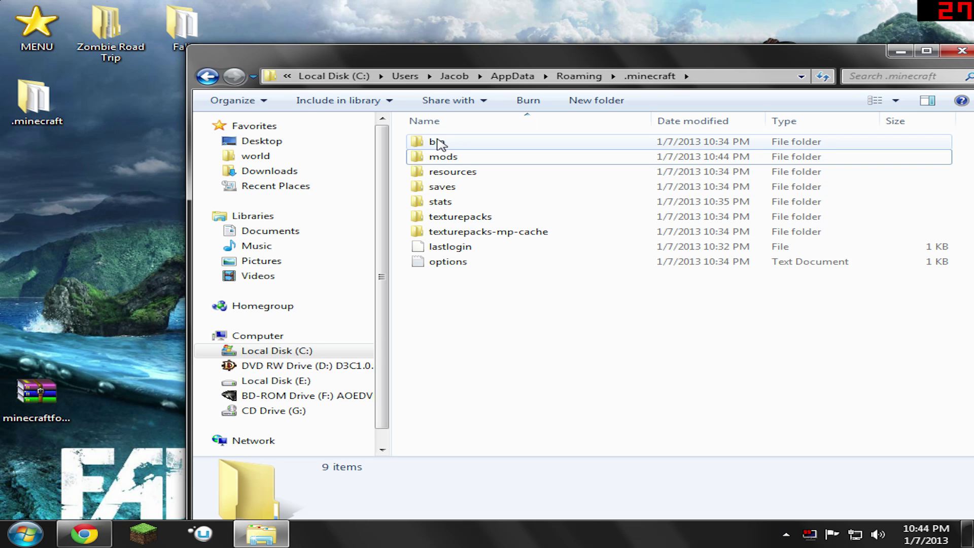
Open the bin folder, open the minecraft jar file with WinRAR, and reposition the archive window over the folder window
double_click(438, 144)
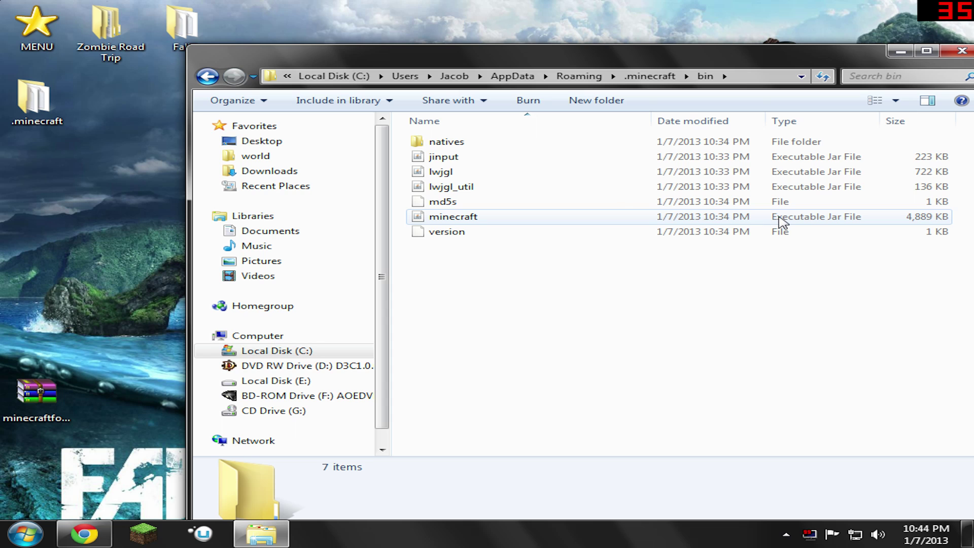
click(782, 221)
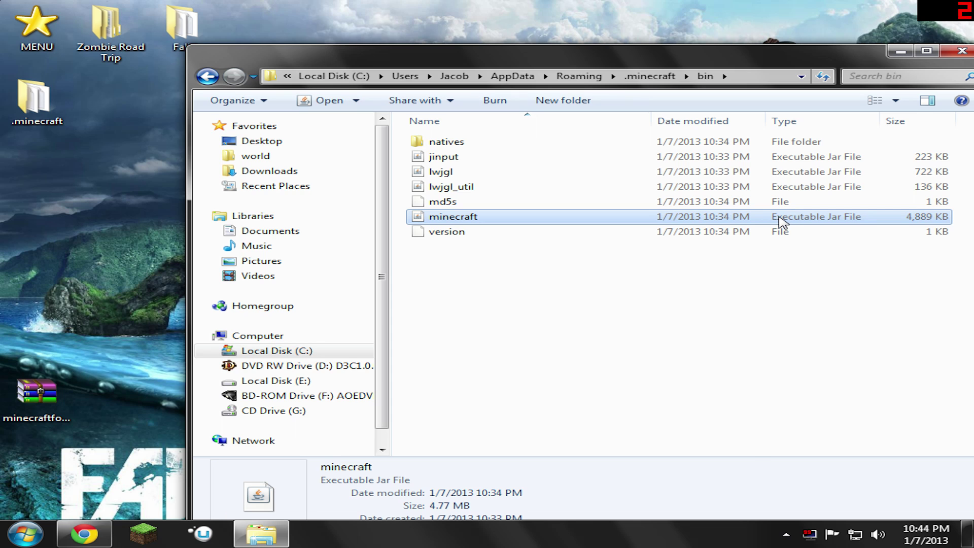
right_click(780, 215)
mouse_move(785, 262)
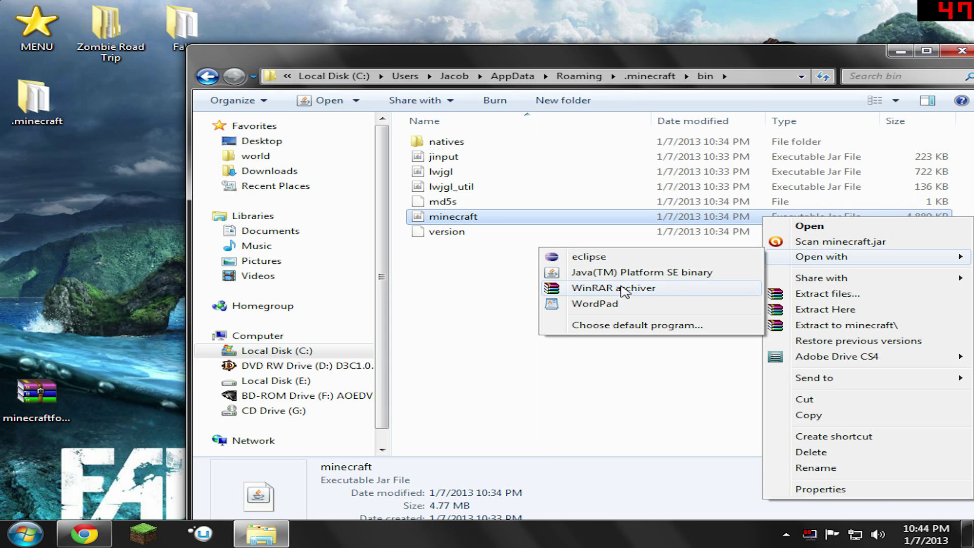
click(623, 292)
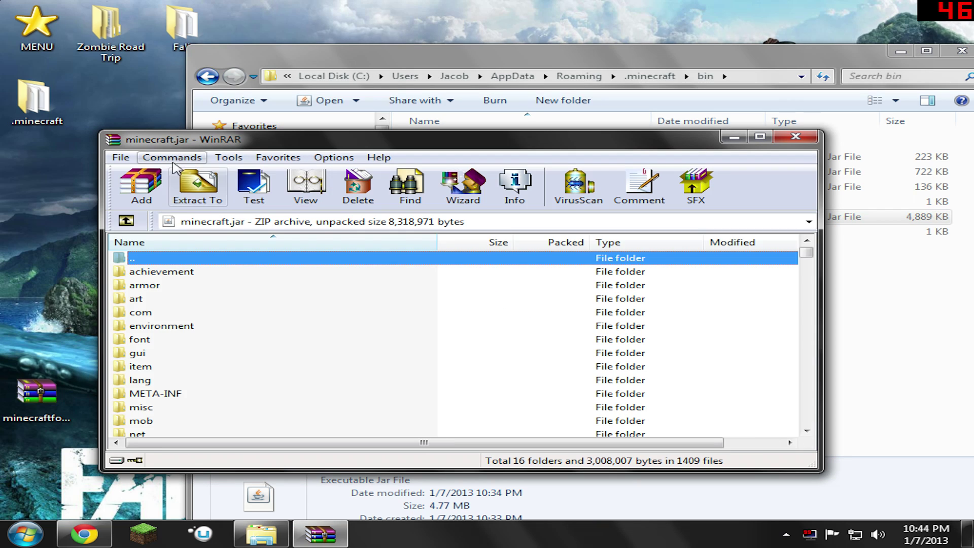
drag(258, 143, 357, 79)
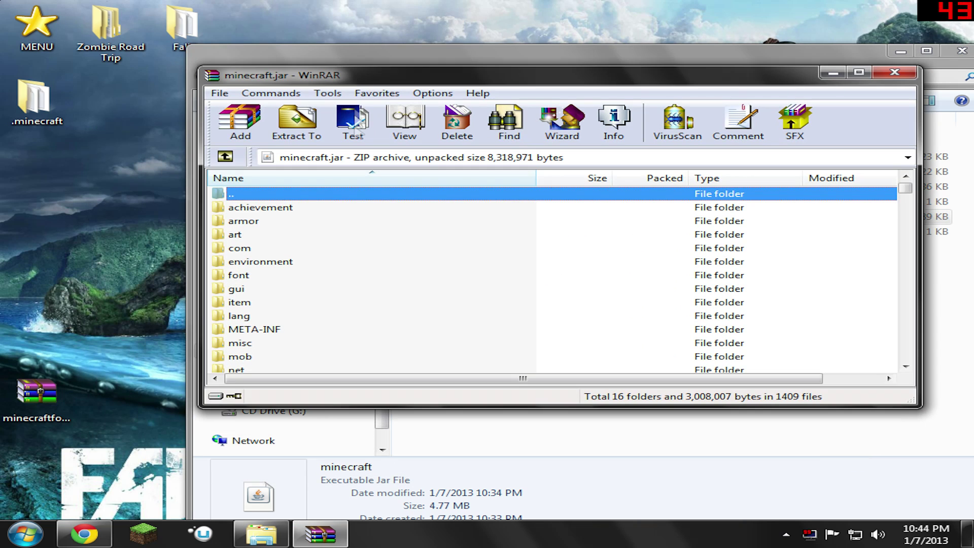
Delete the META-INF folder from minecraft.jar and confirm the deletion
right_click(252, 331)
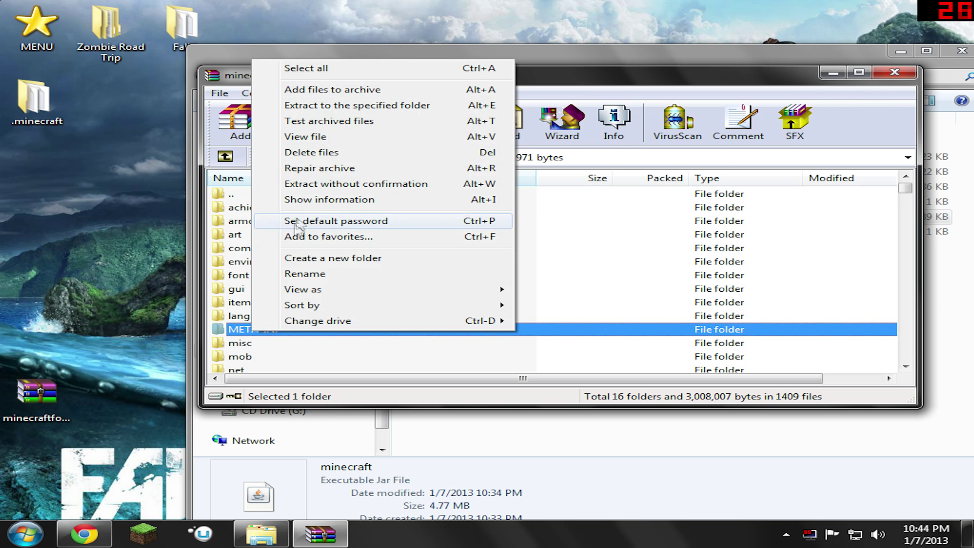
click(289, 154)
click(481, 320)
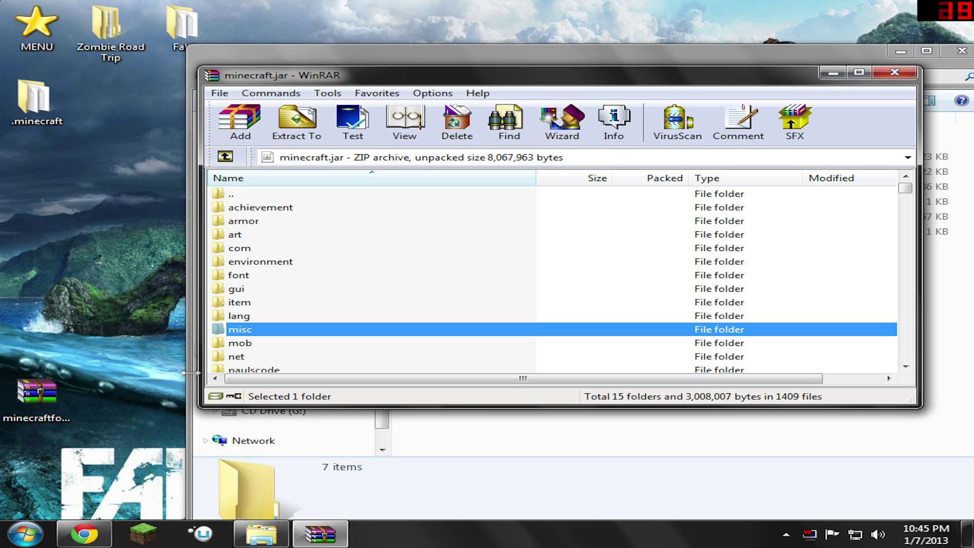
Open the Minecraft Forge archive from the desktop, select all its contents, and place its window beside minecraft.jar
click(107, 373)
click(45, 409)
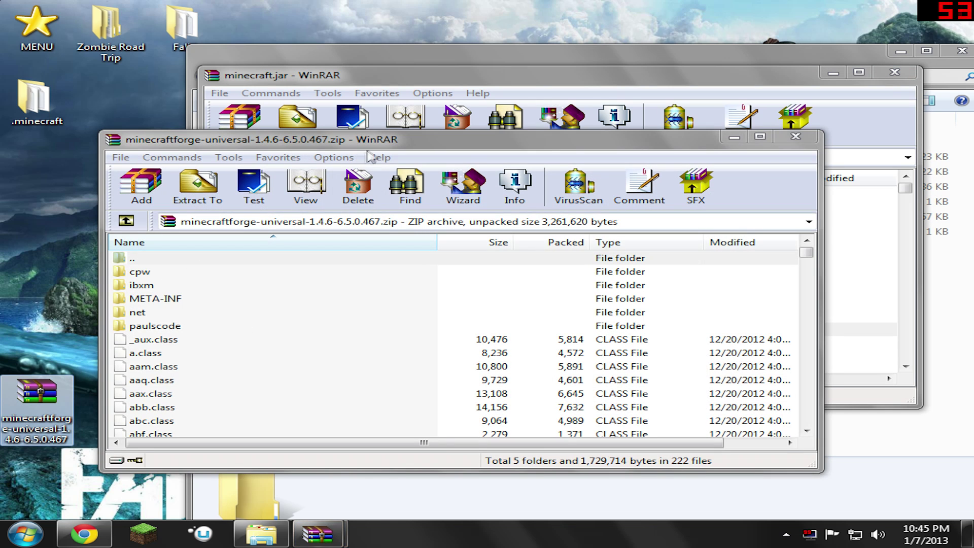
drag(373, 145, 395, 255)
right_click(203, 421)
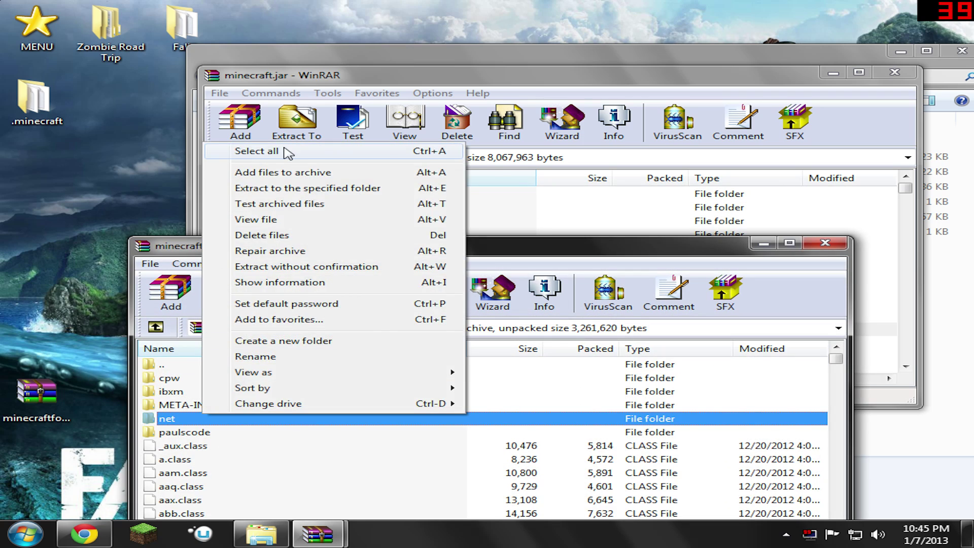
click(244, 148)
drag(228, 246, 637, 119)
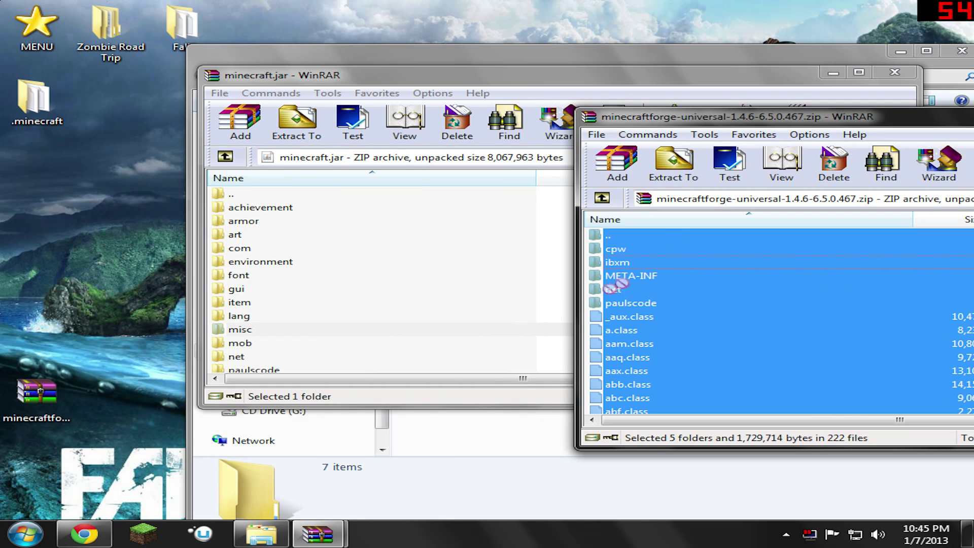
Add all selected Forge files to minecraft.jar, accept the archiving options, and close the Forge archive
drag(362, 251, 348, 222)
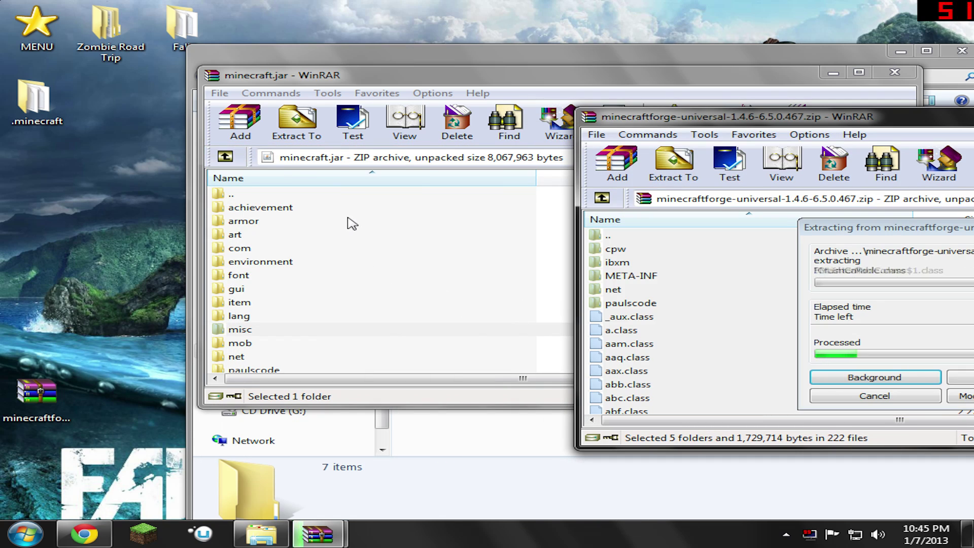
click(588, 358)
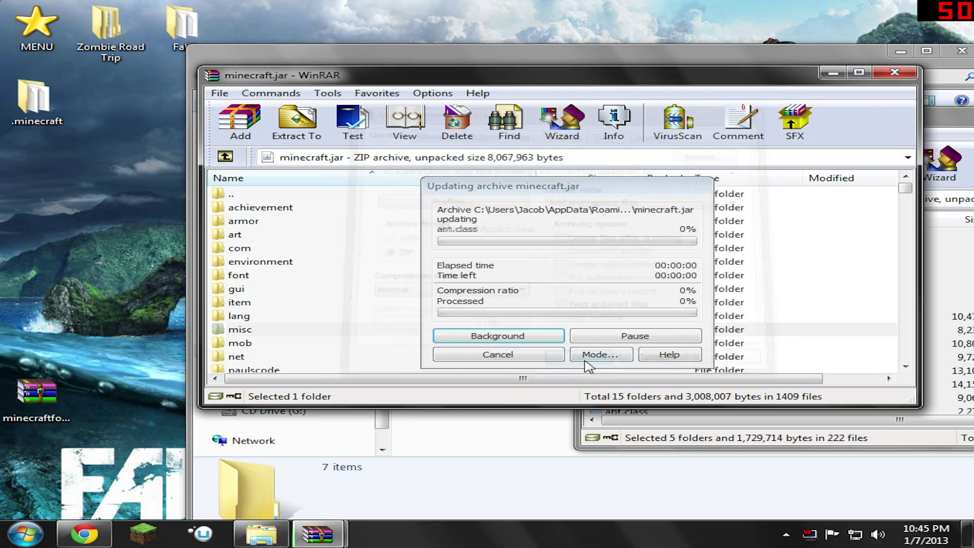
drag(966, 125, 586, 206)
click(887, 191)
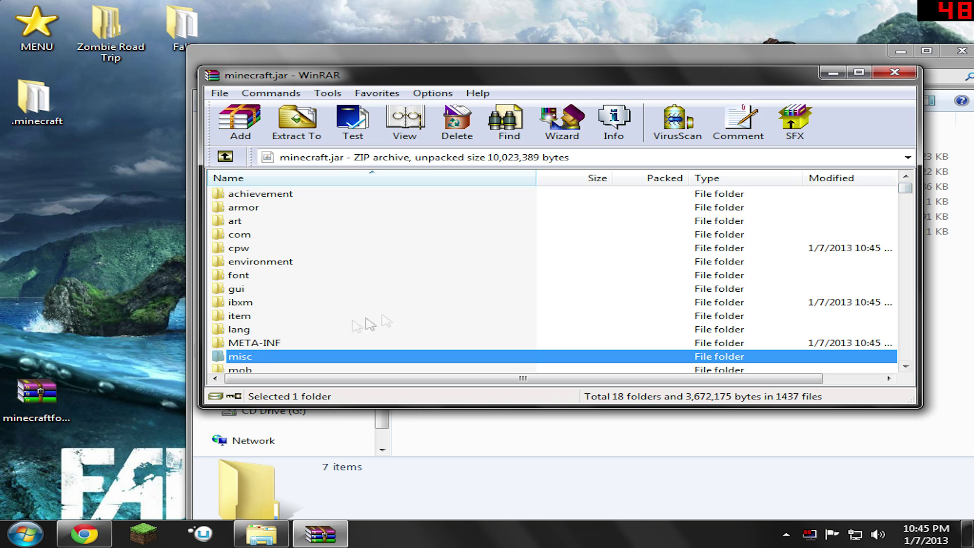
Close minecraft.jar and the bin folder window, and move the Forge archive from the desktop to the Recycle Bin
click(253, 345)
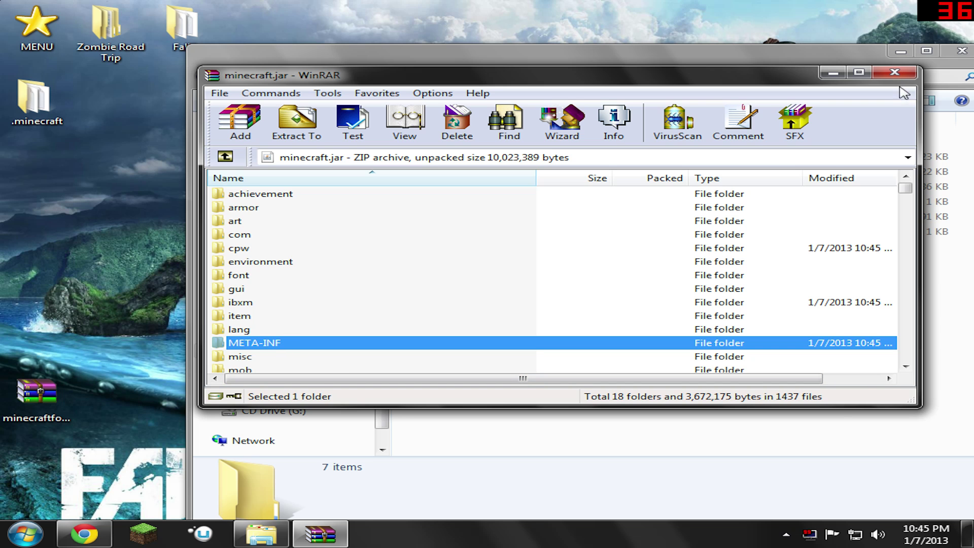
click(894, 71)
drag(772, 47, 773, 1)
key(alt+F4)
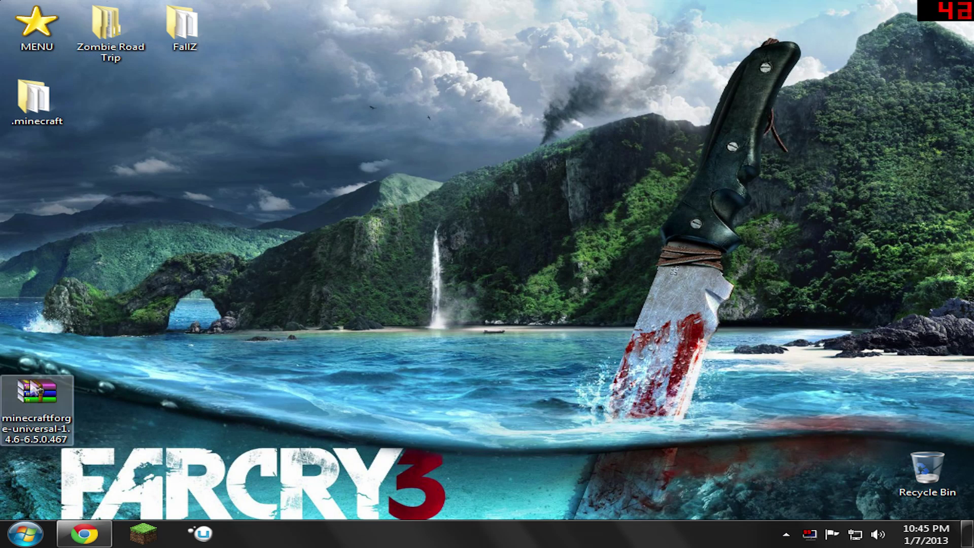
drag(38, 406, 945, 462)
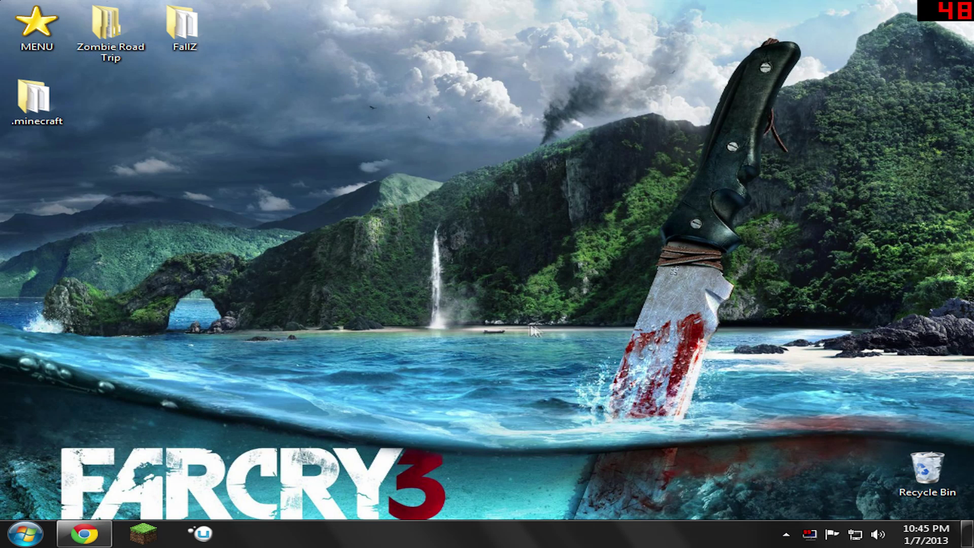
Switch to Minecraft by running its launcher, log in with the saved account, and maximize the game window
click(127, 538)
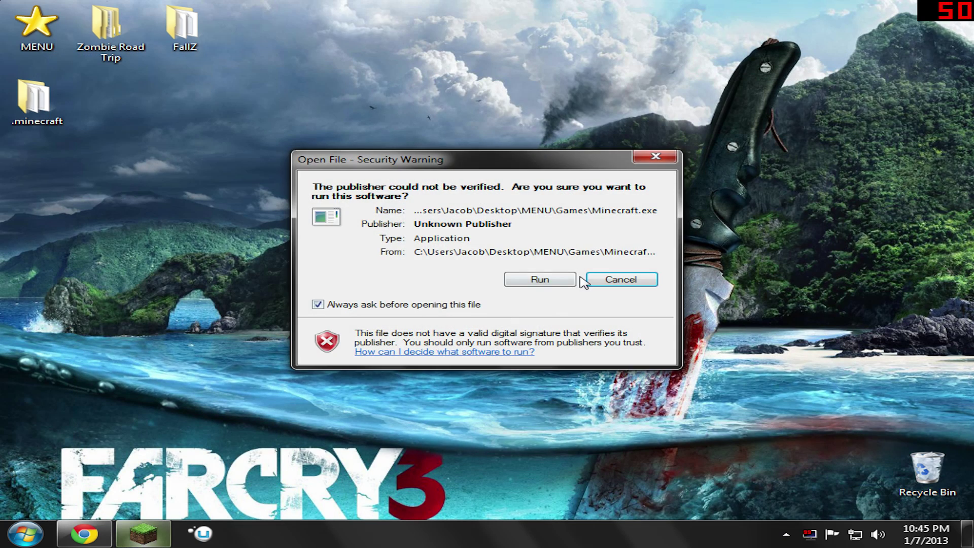
click(536, 282)
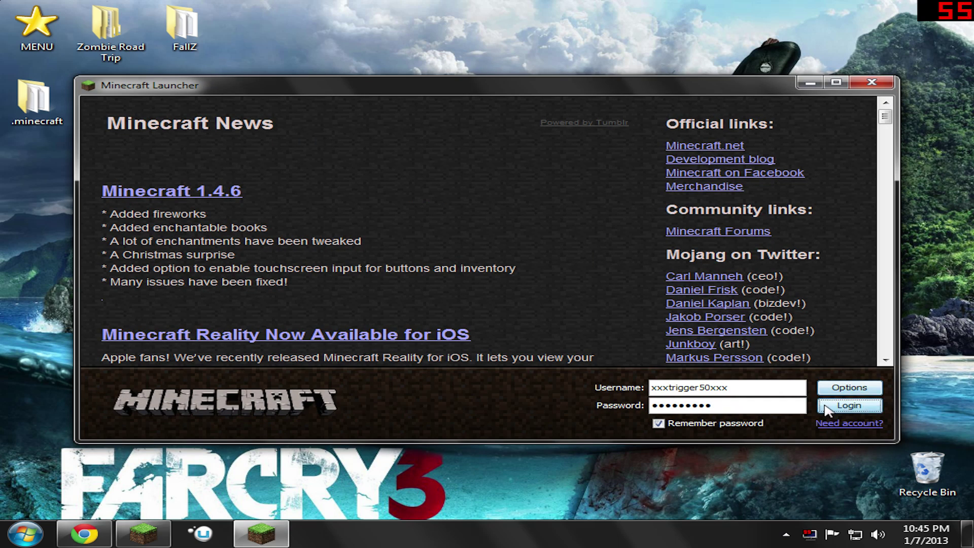
click(825, 407)
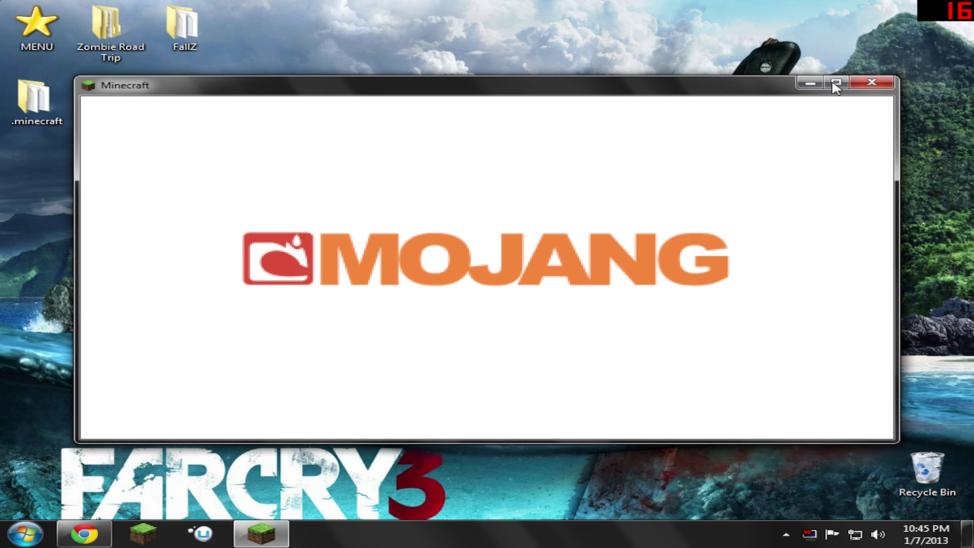
click(836, 82)
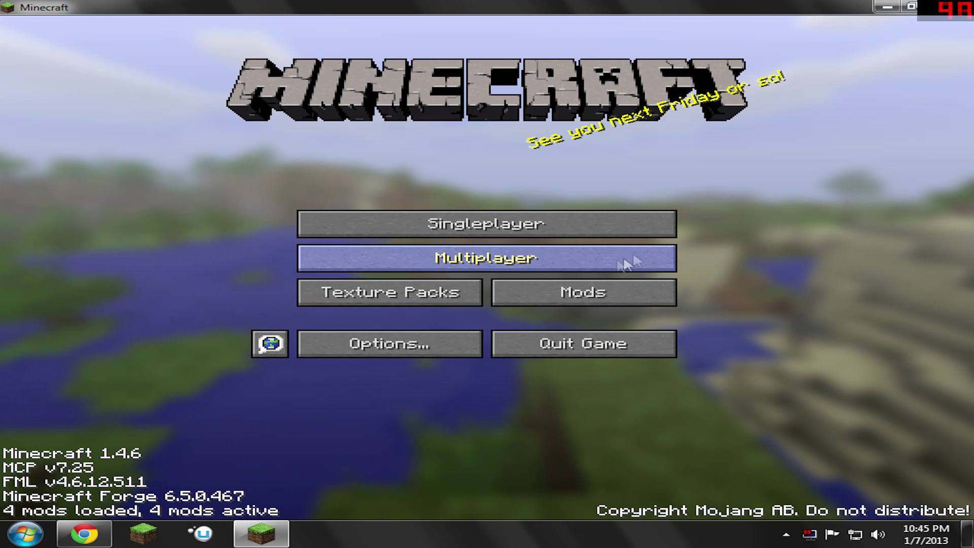
Create a singleplayer world named New World in Creative mode, keeping the additional world options as they are
click(519, 233)
click(606, 462)
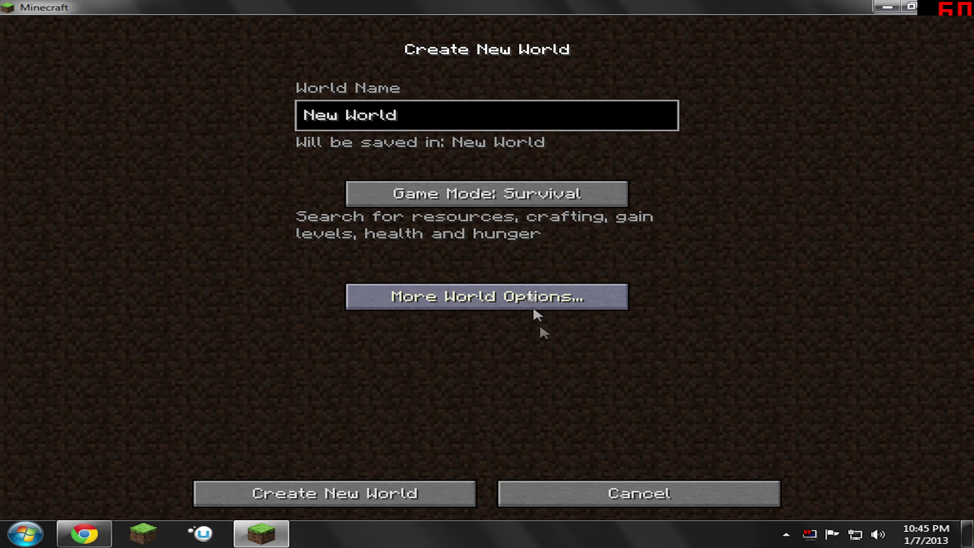
click(514, 204)
click(517, 304)
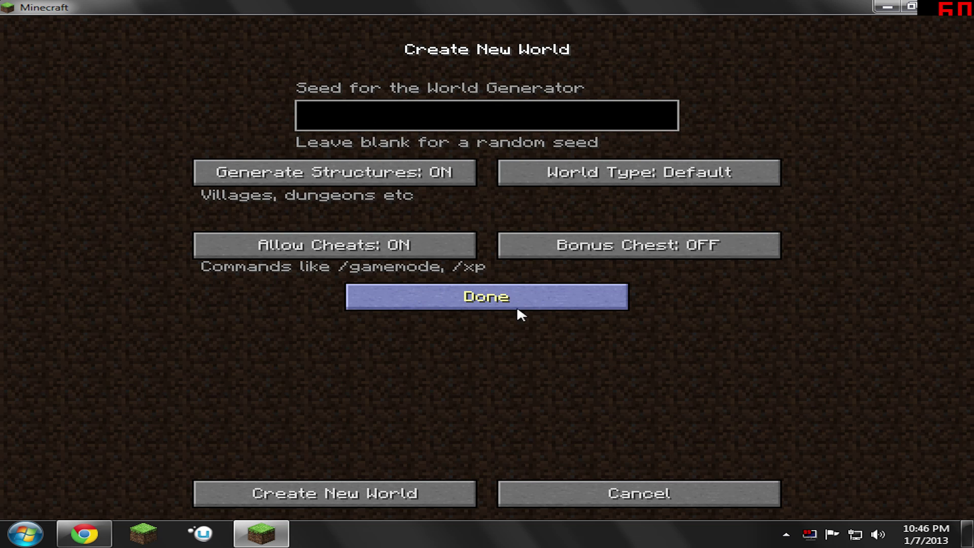
click(517, 305)
click(349, 489)
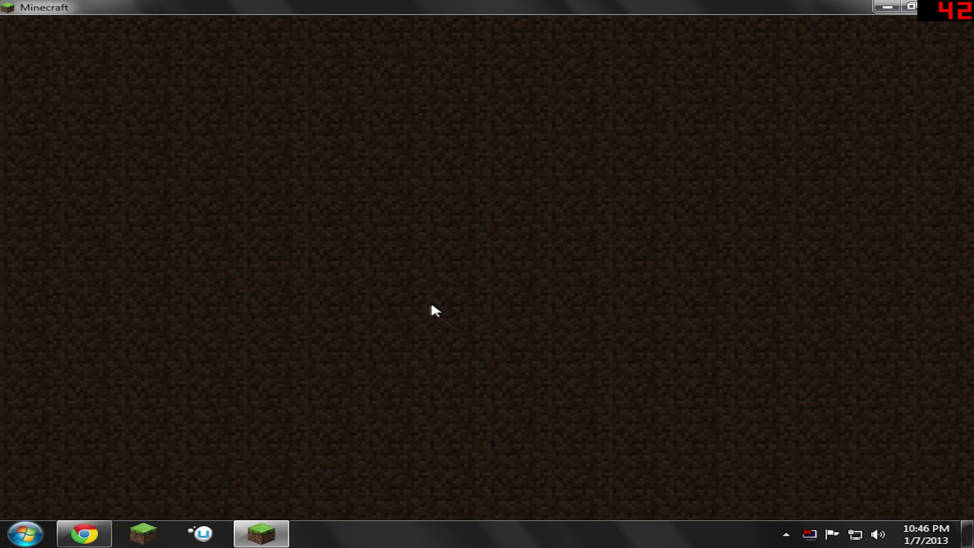
Search the creative inventory for "x", place Chemical X in the first hotbar slot, and close the inventory
key(e)
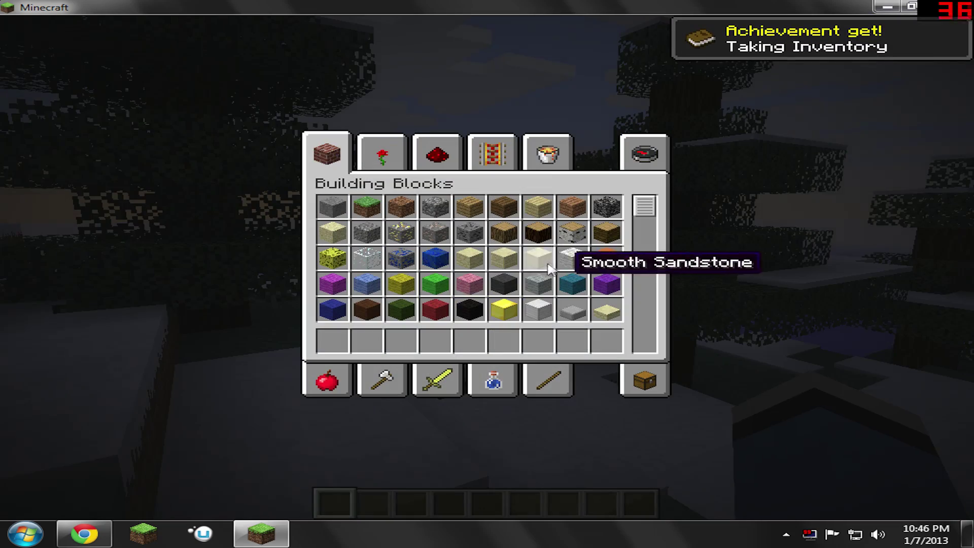
click(399, 152)
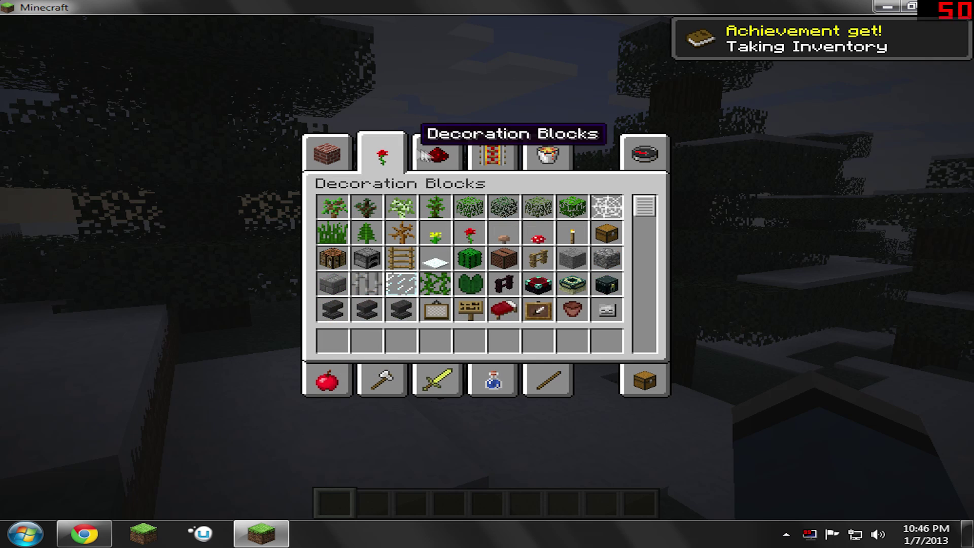
click(434, 153)
click(546, 151)
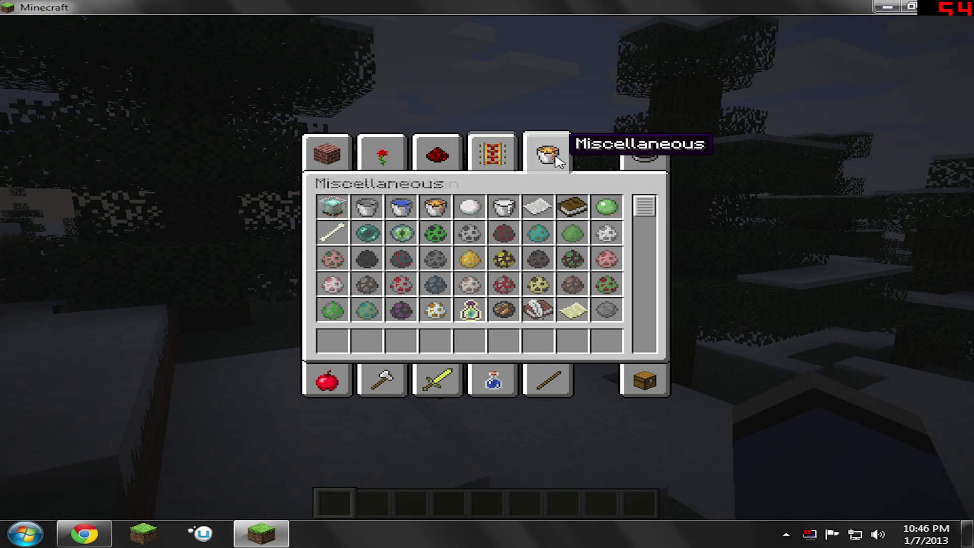
click(641, 153)
text(x)
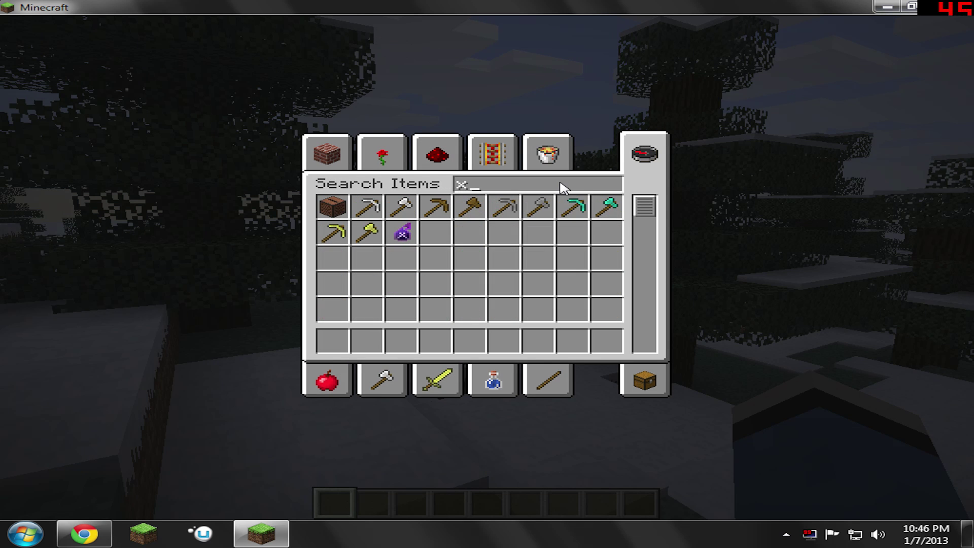
click(401, 233)
click(347, 333)
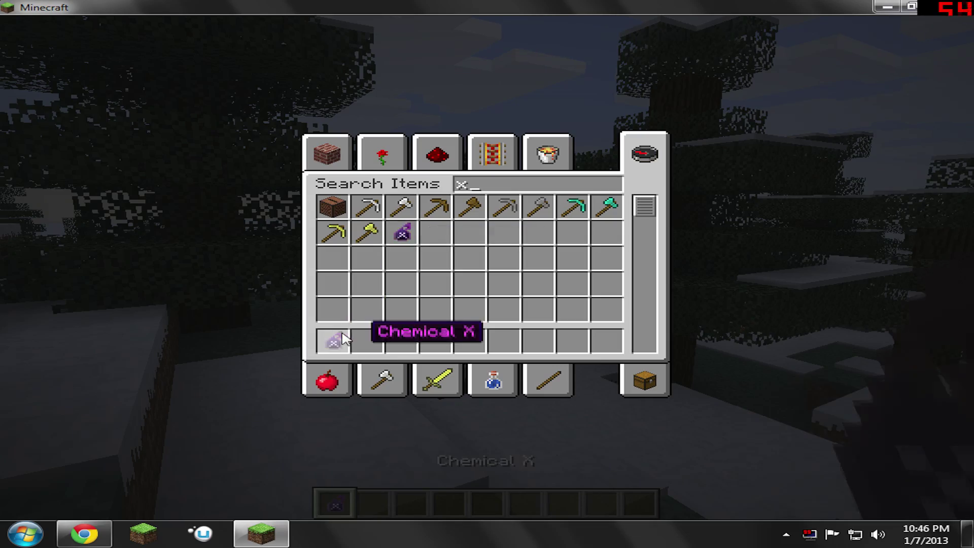
key(e)
Throw Chemical X at the animal in the snowy forest, search the creative inventory for "egg", and close the inventory
right_click(487, 267)
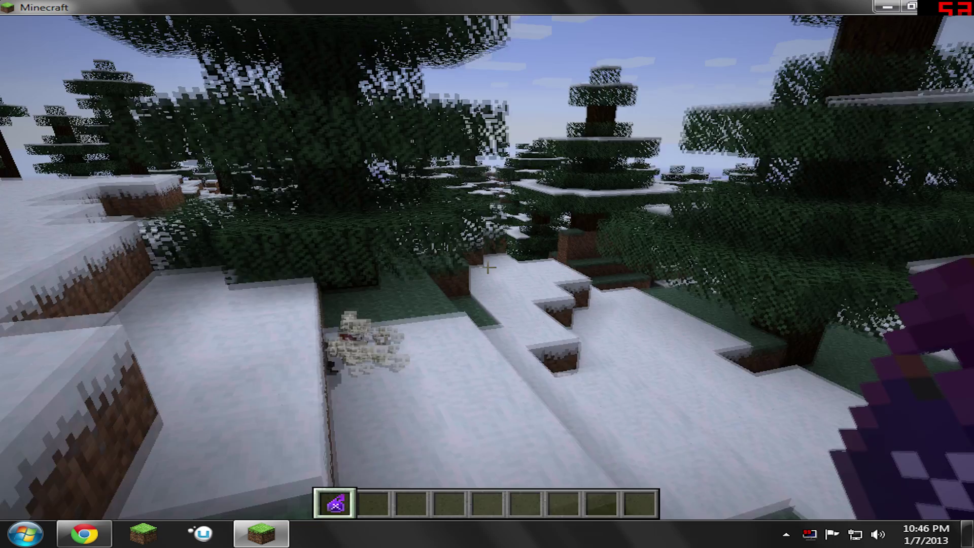
key(e)
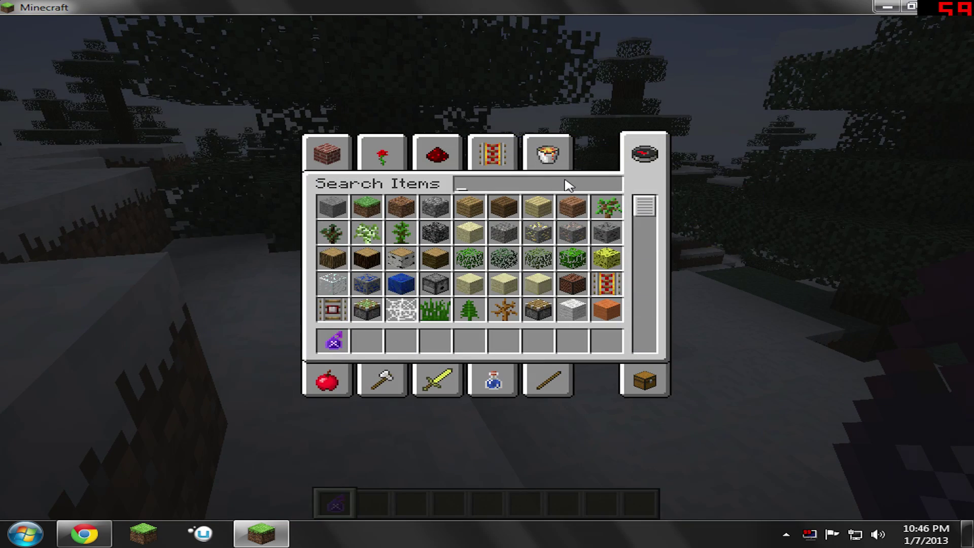
text(eh)
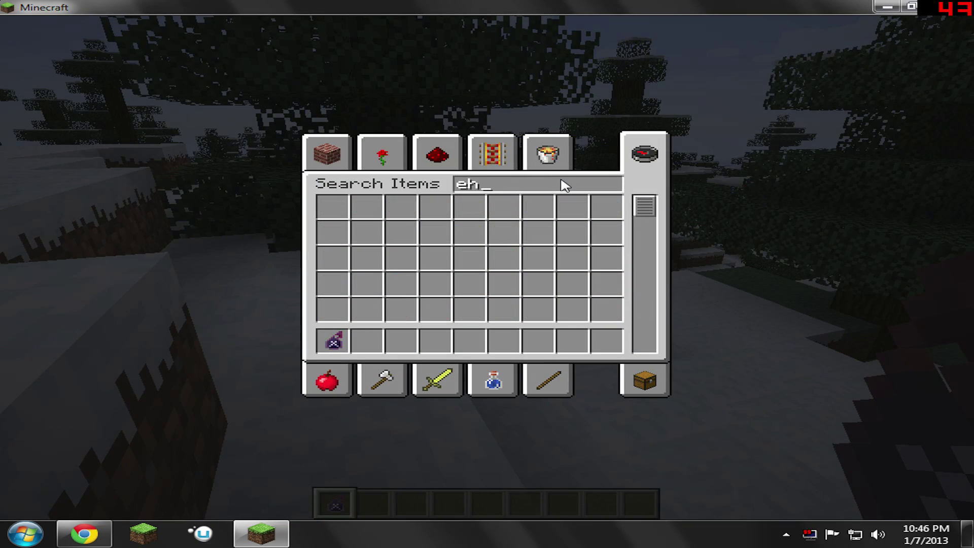
key(BackSpace)
text(gg)
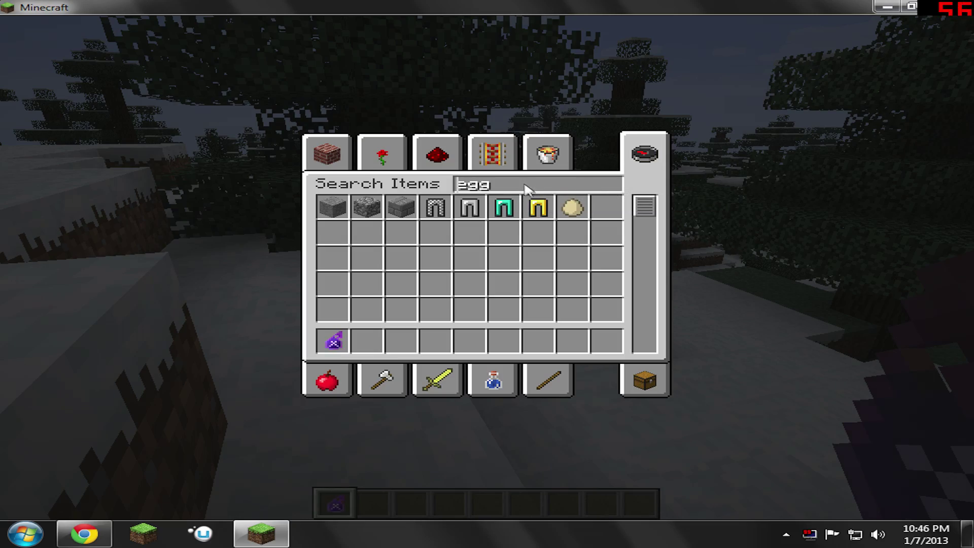
key(Escape)
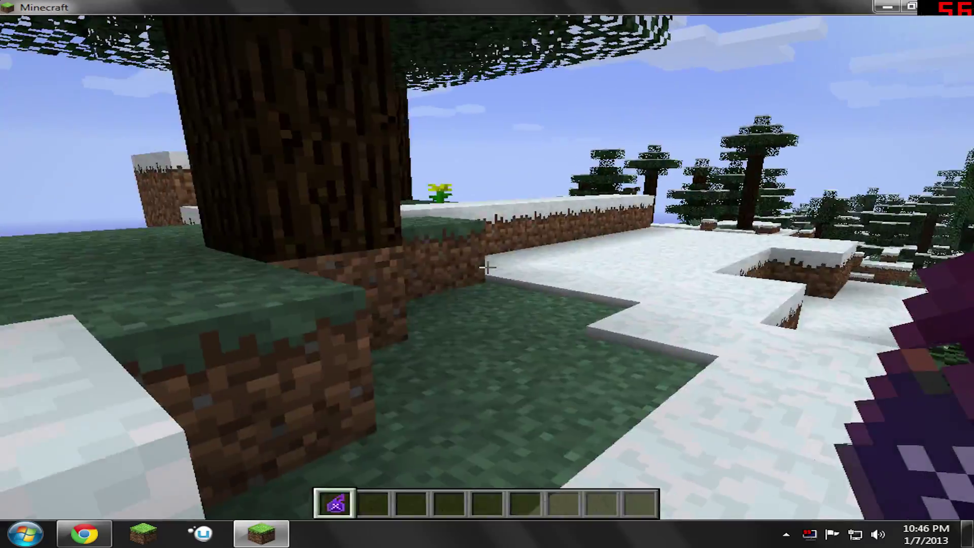
key(Escape)
click(396, 279)
key(Escape)
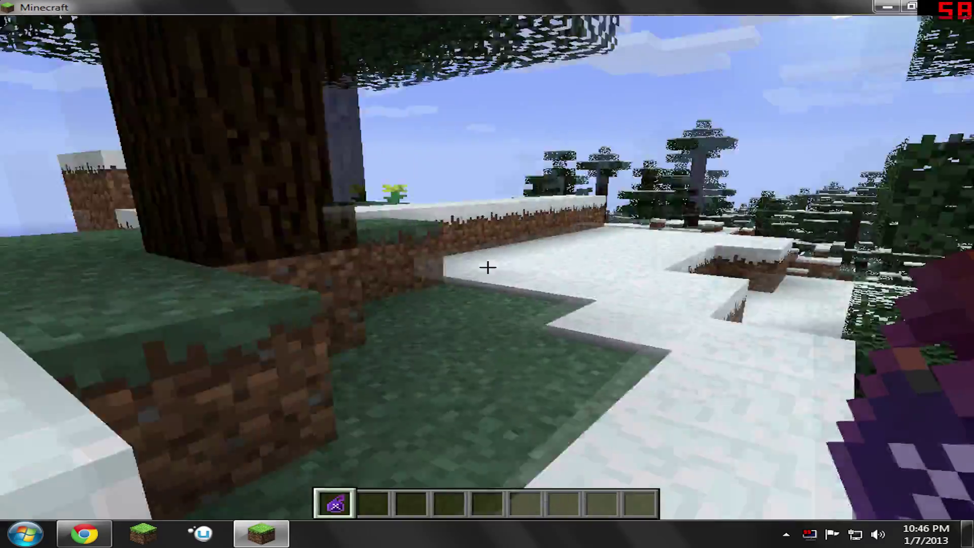
Fly over the snowy forest and shoreline to find an animal, and use Chemical X on the one beside the dirt hillside
key(space)
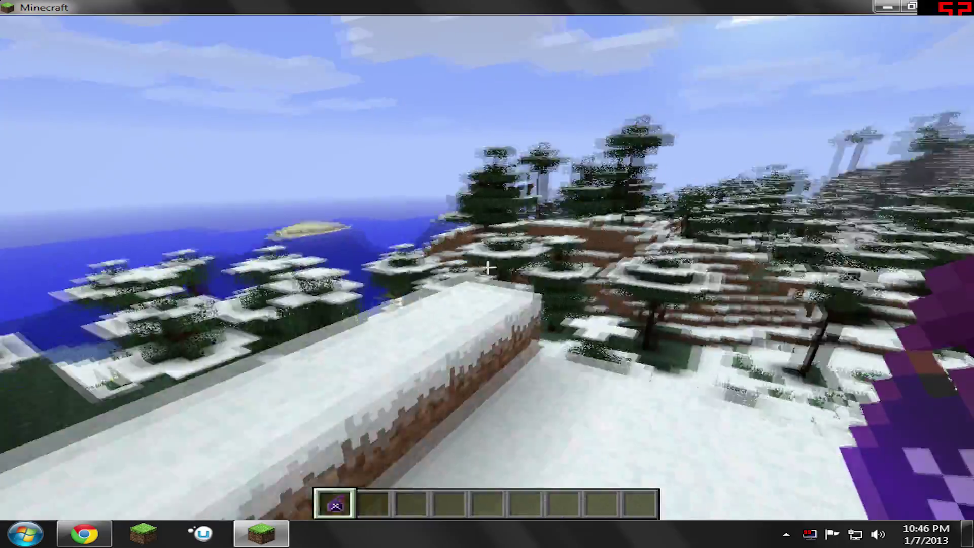
key(shift)
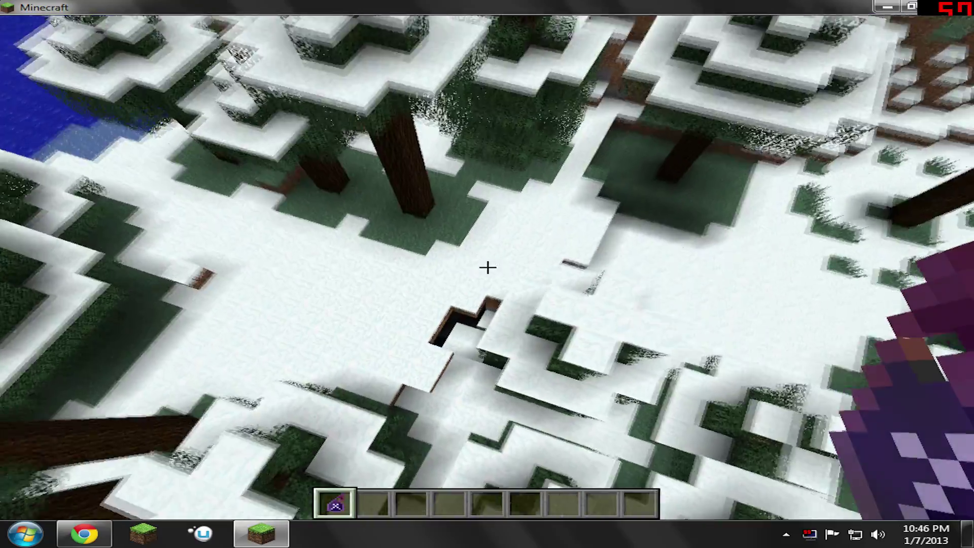
key(shift)
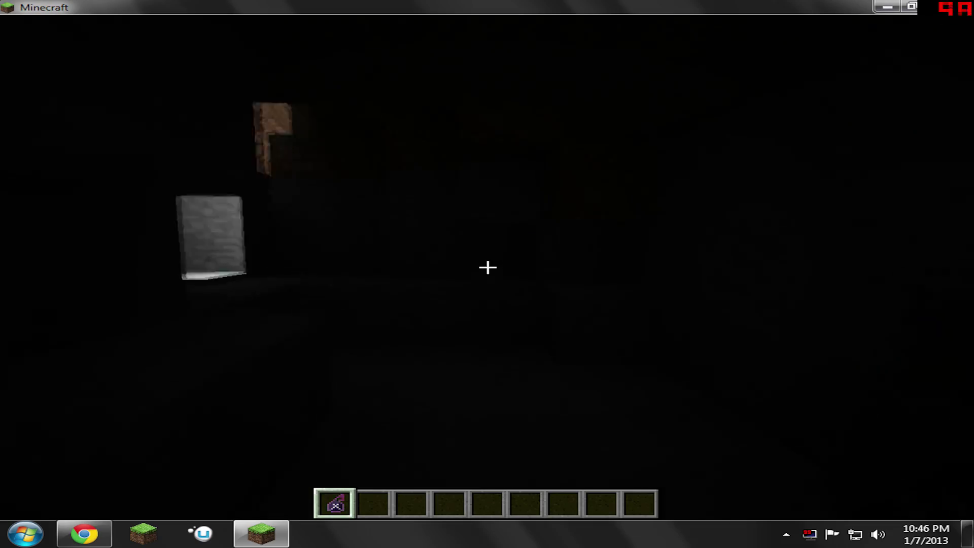
key(space)
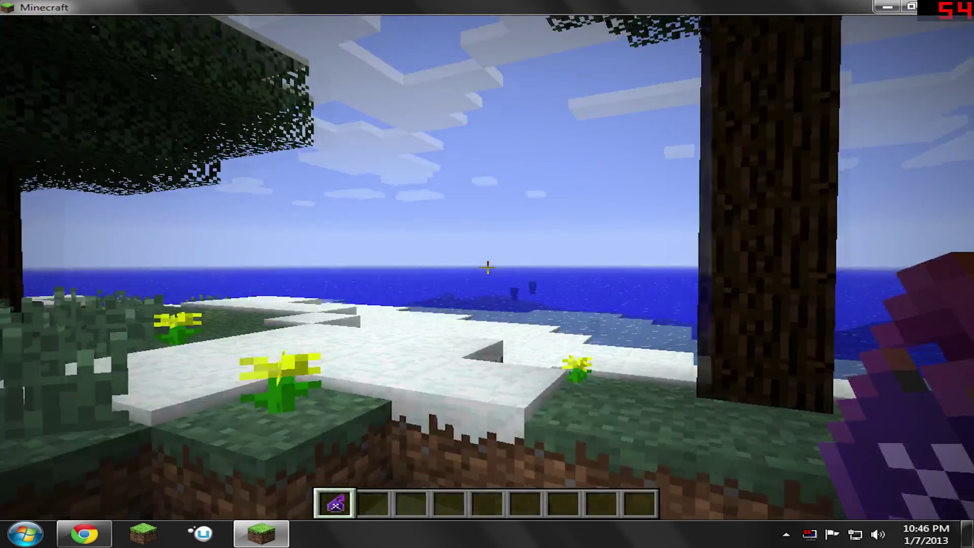
key(shift)
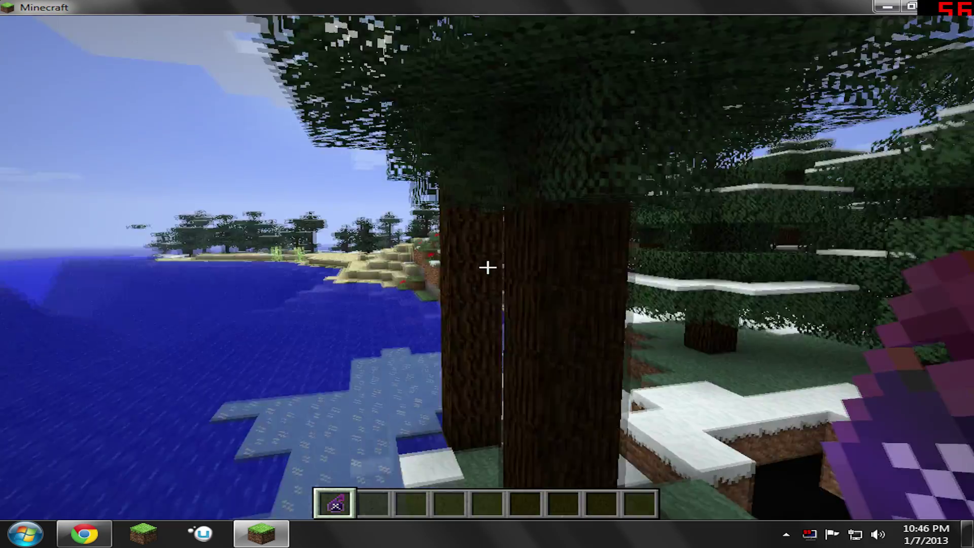
key(w)
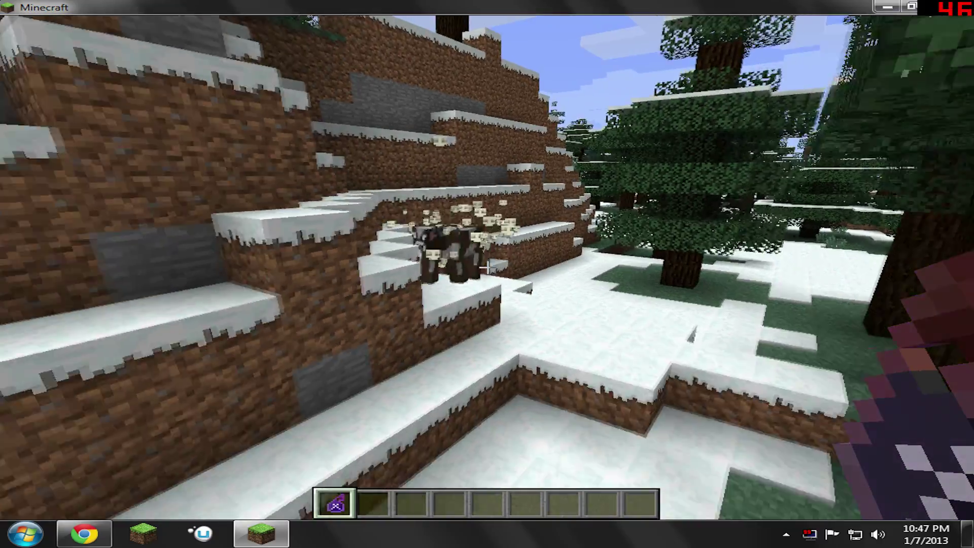
click(487, 267)
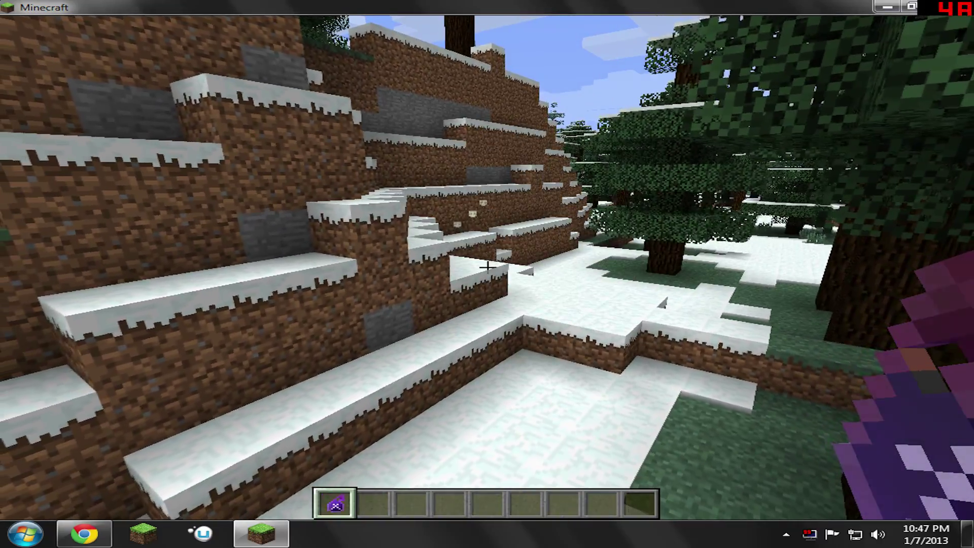